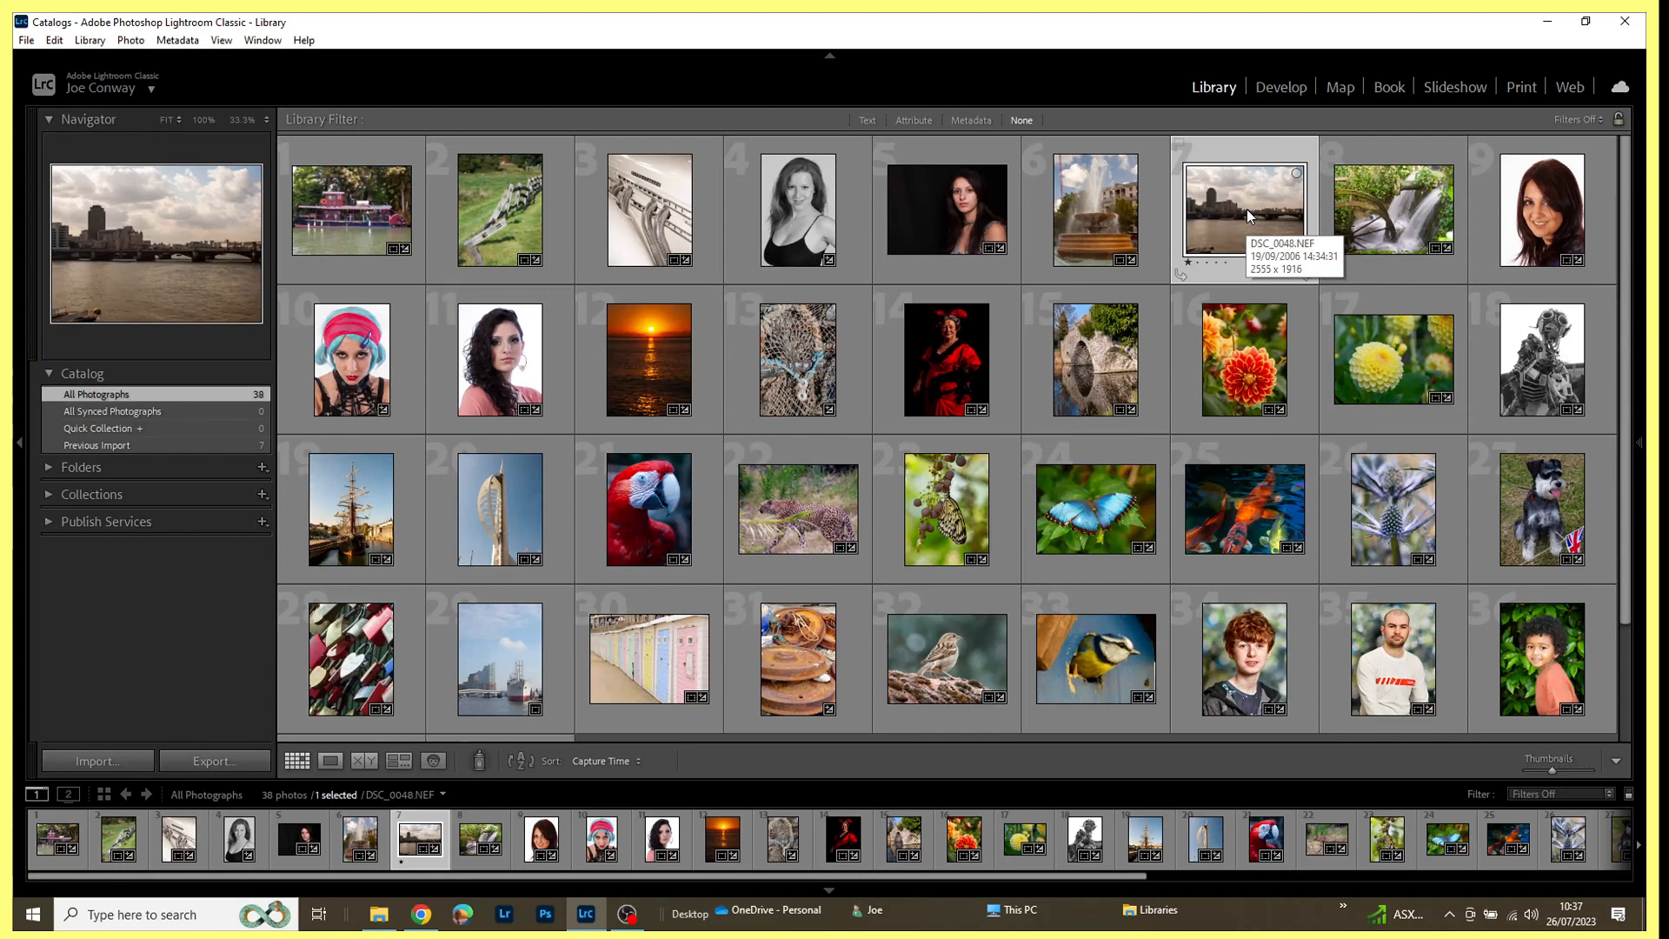
Step: Open the river photo DSC_0048.NEF in Develop and switch the healing tool to Clone mode
{"action": "key", "text": "d"}
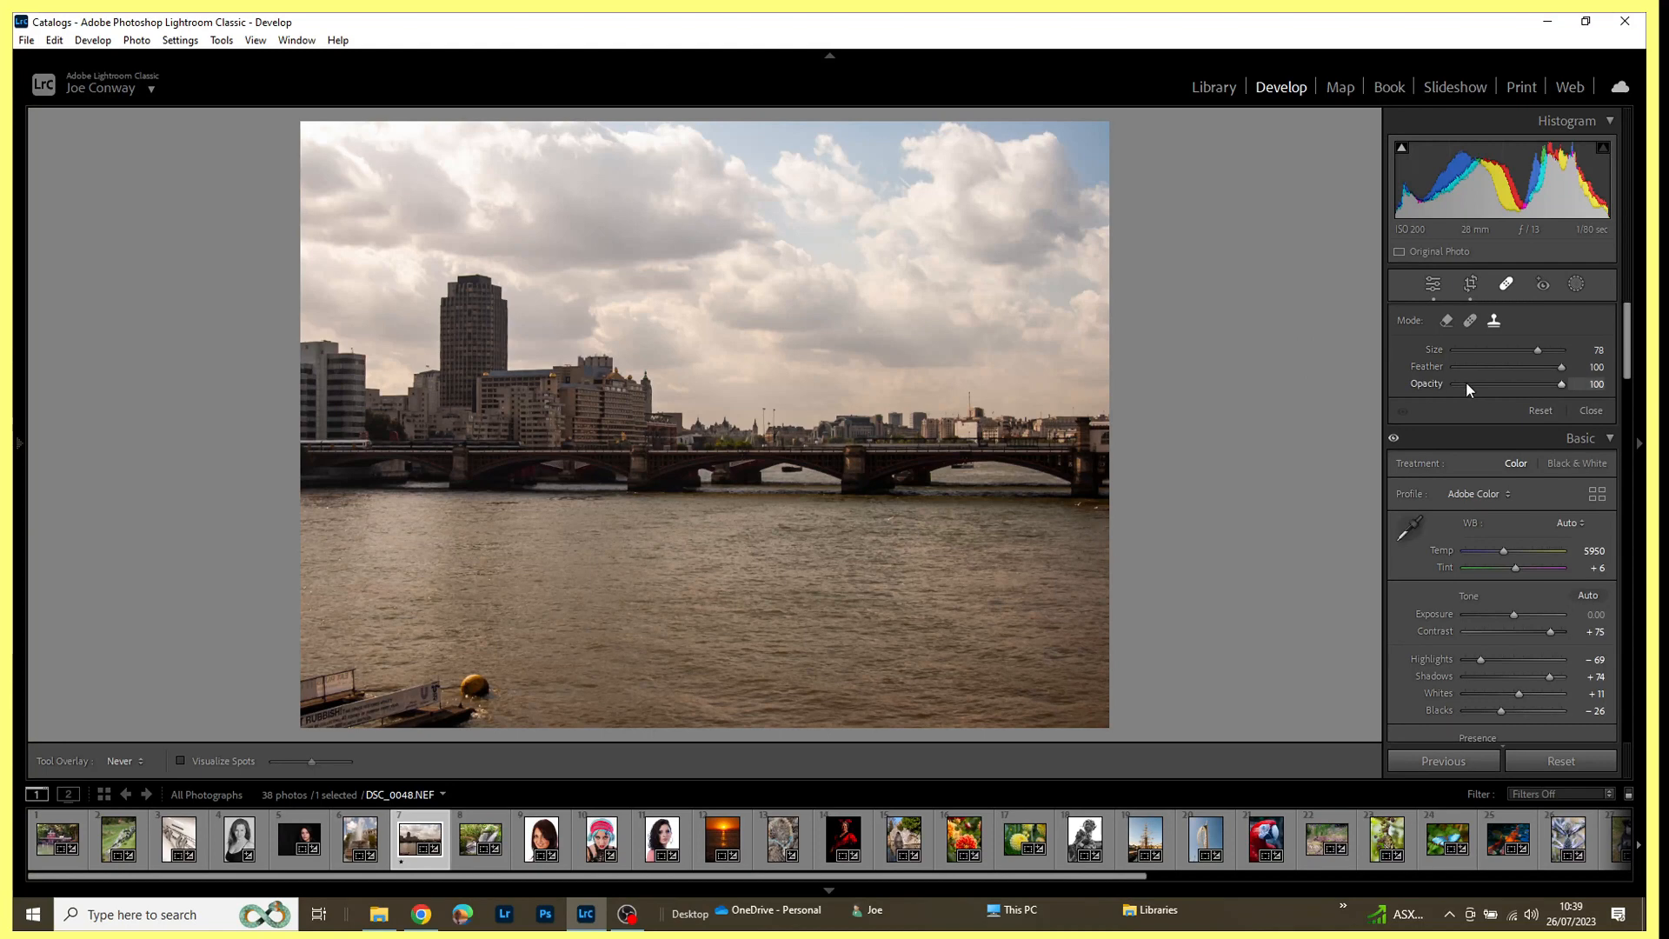
{"action": "left_click", "coordinate": [1471, 323]}
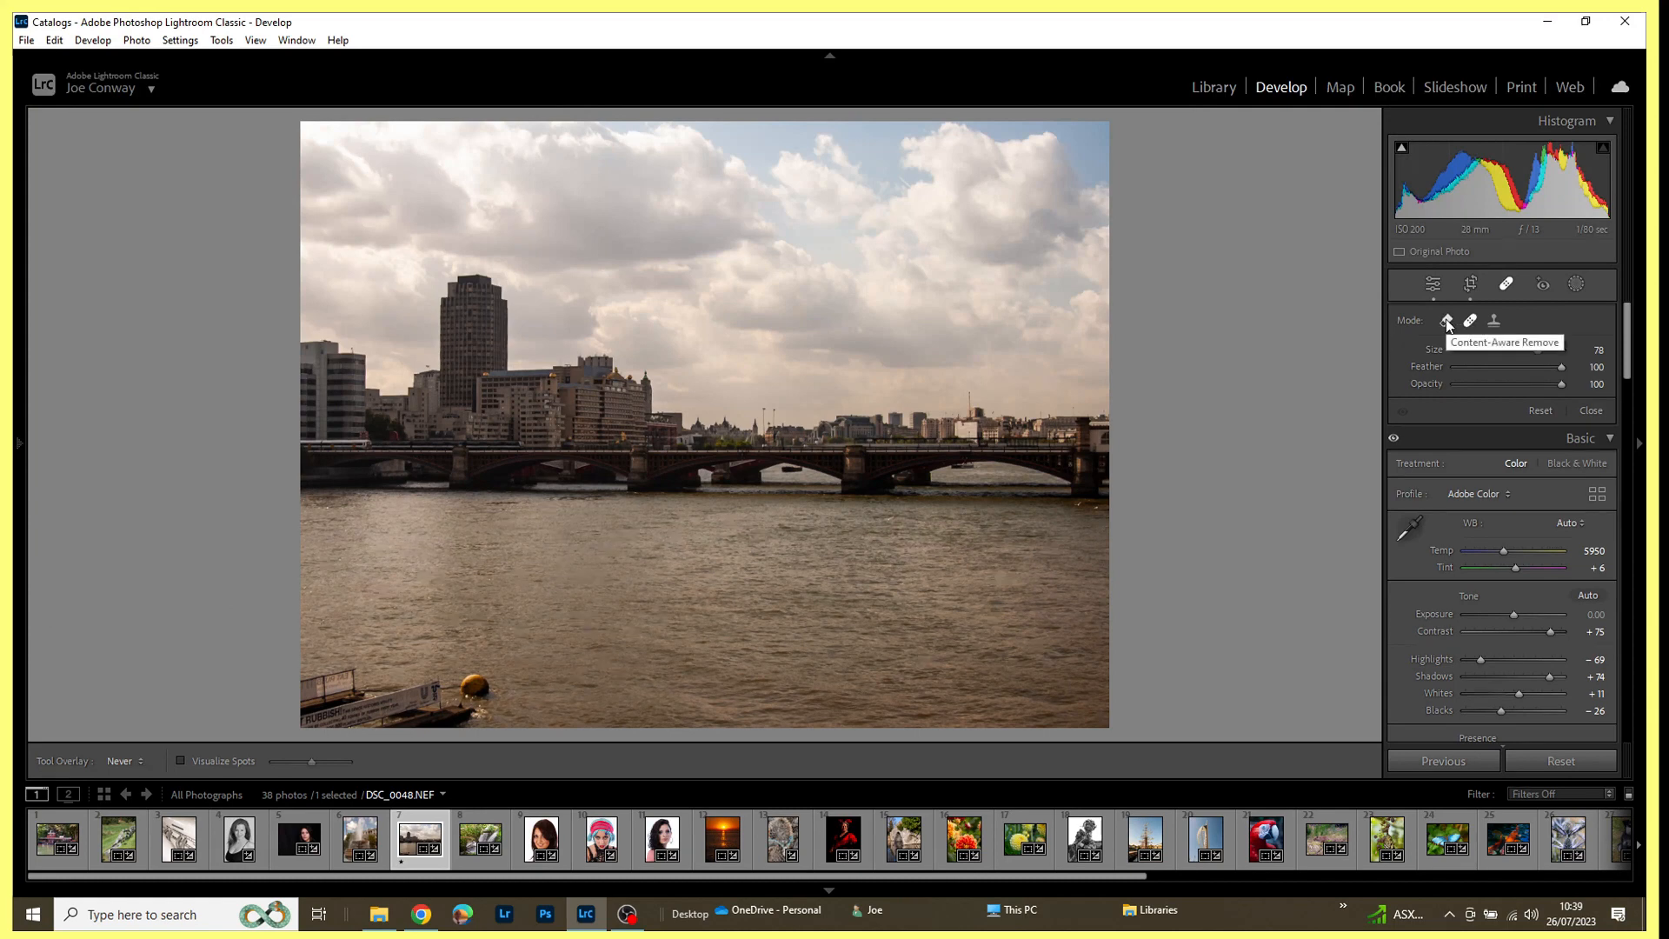
{"action": "left_click", "coordinate": [1447, 322]}
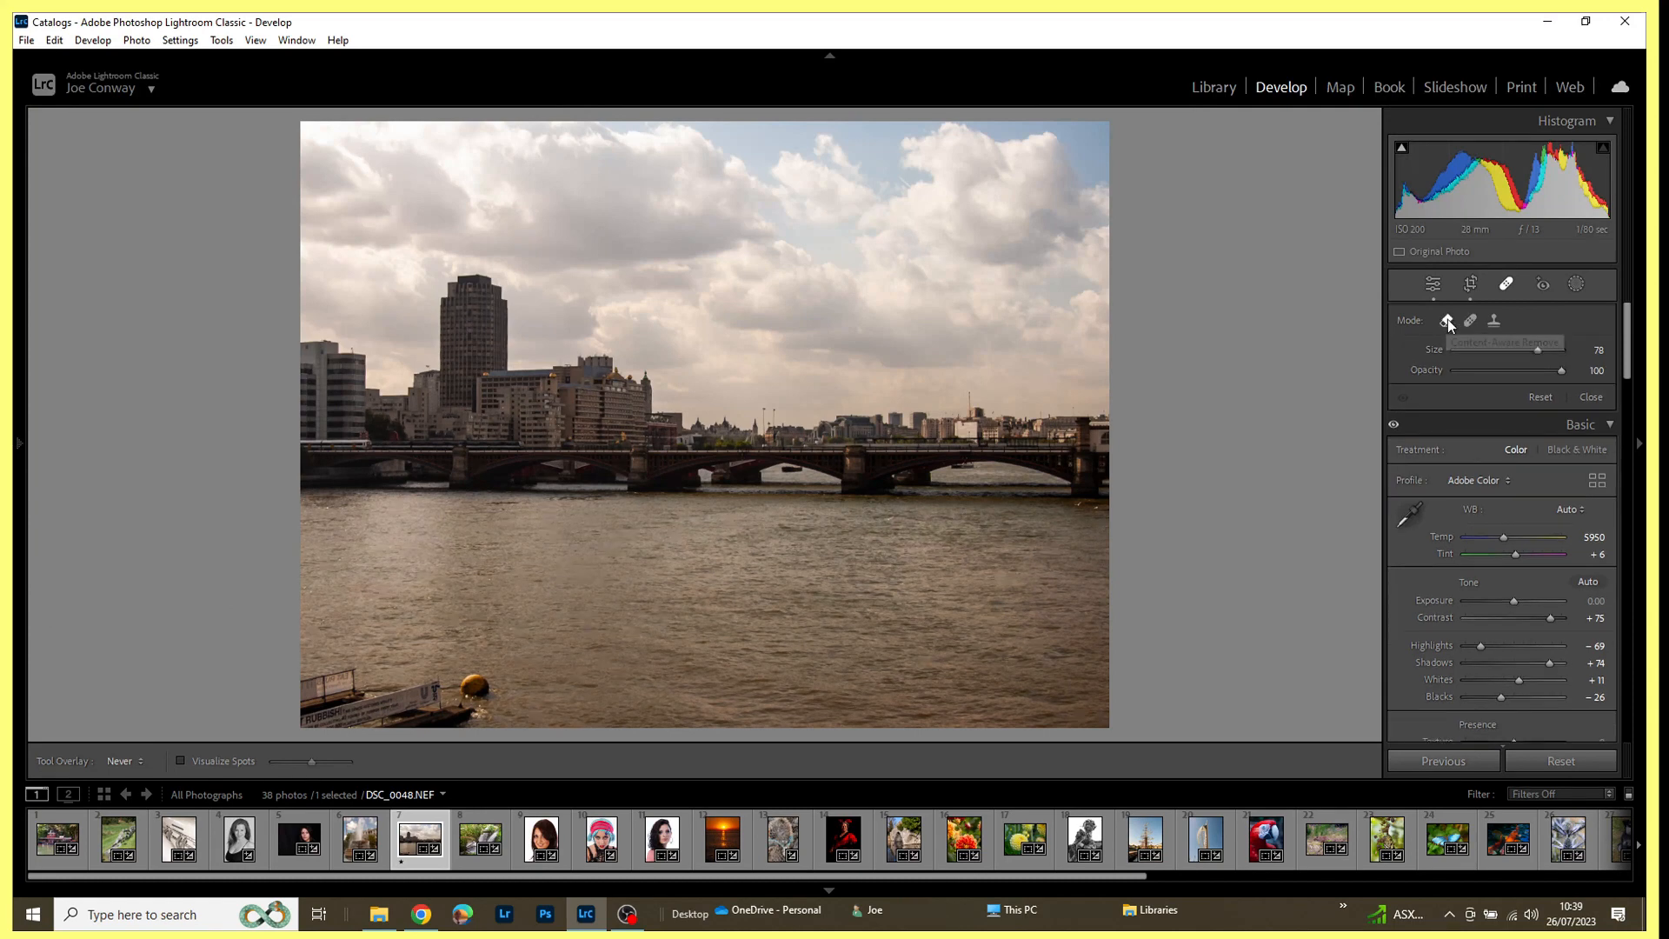
{"action": "left_click", "coordinate": [1495, 318]}
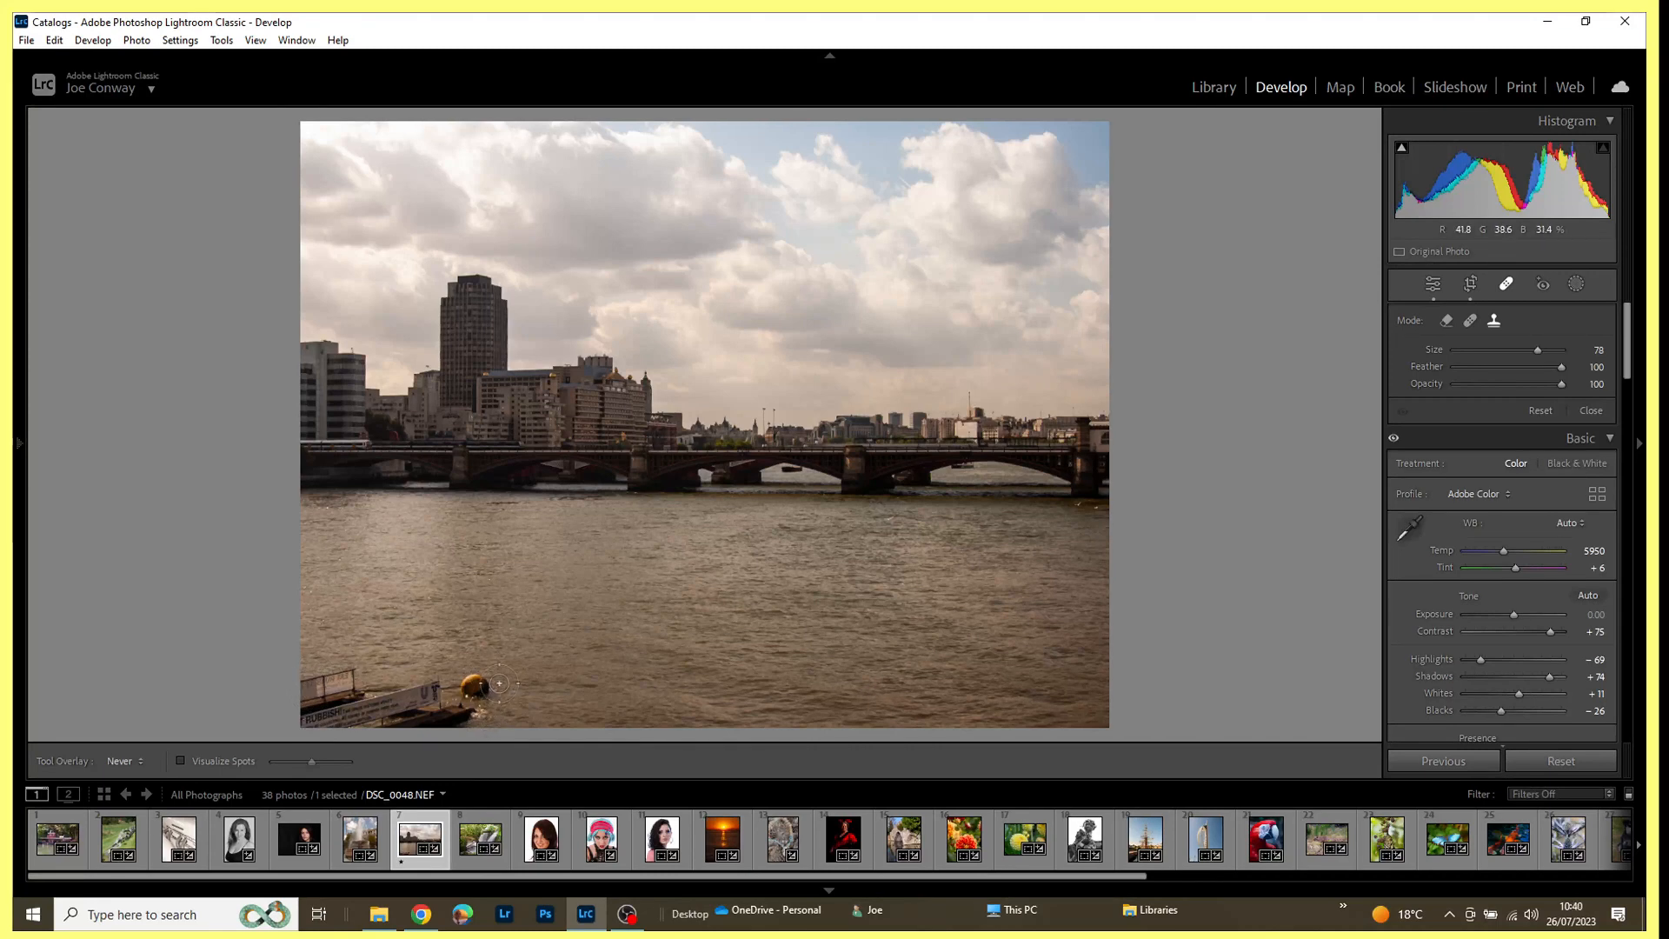
Step: Set the Clone brush to size 84 and feather 70
{"action": "left_click_drag", "start_coordinate": [1538, 349], "coordinate": [1546, 353]}
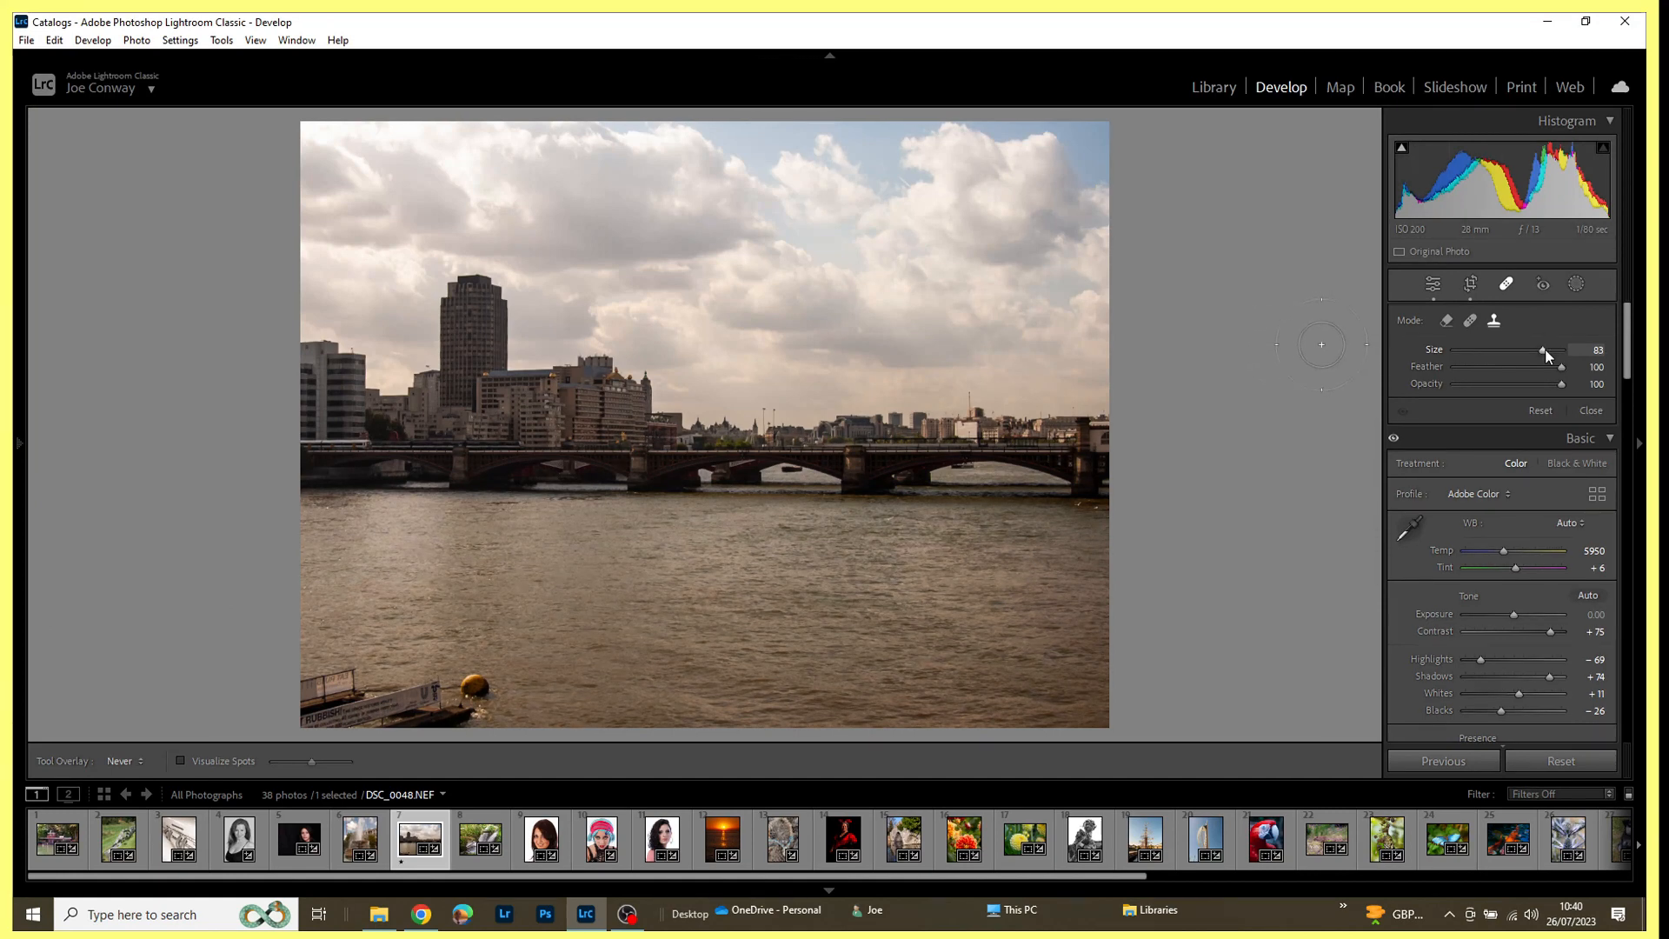
{"action": "left_click_drag", "start_coordinate": [1546, 351], "coordinate": [1546, 350]}
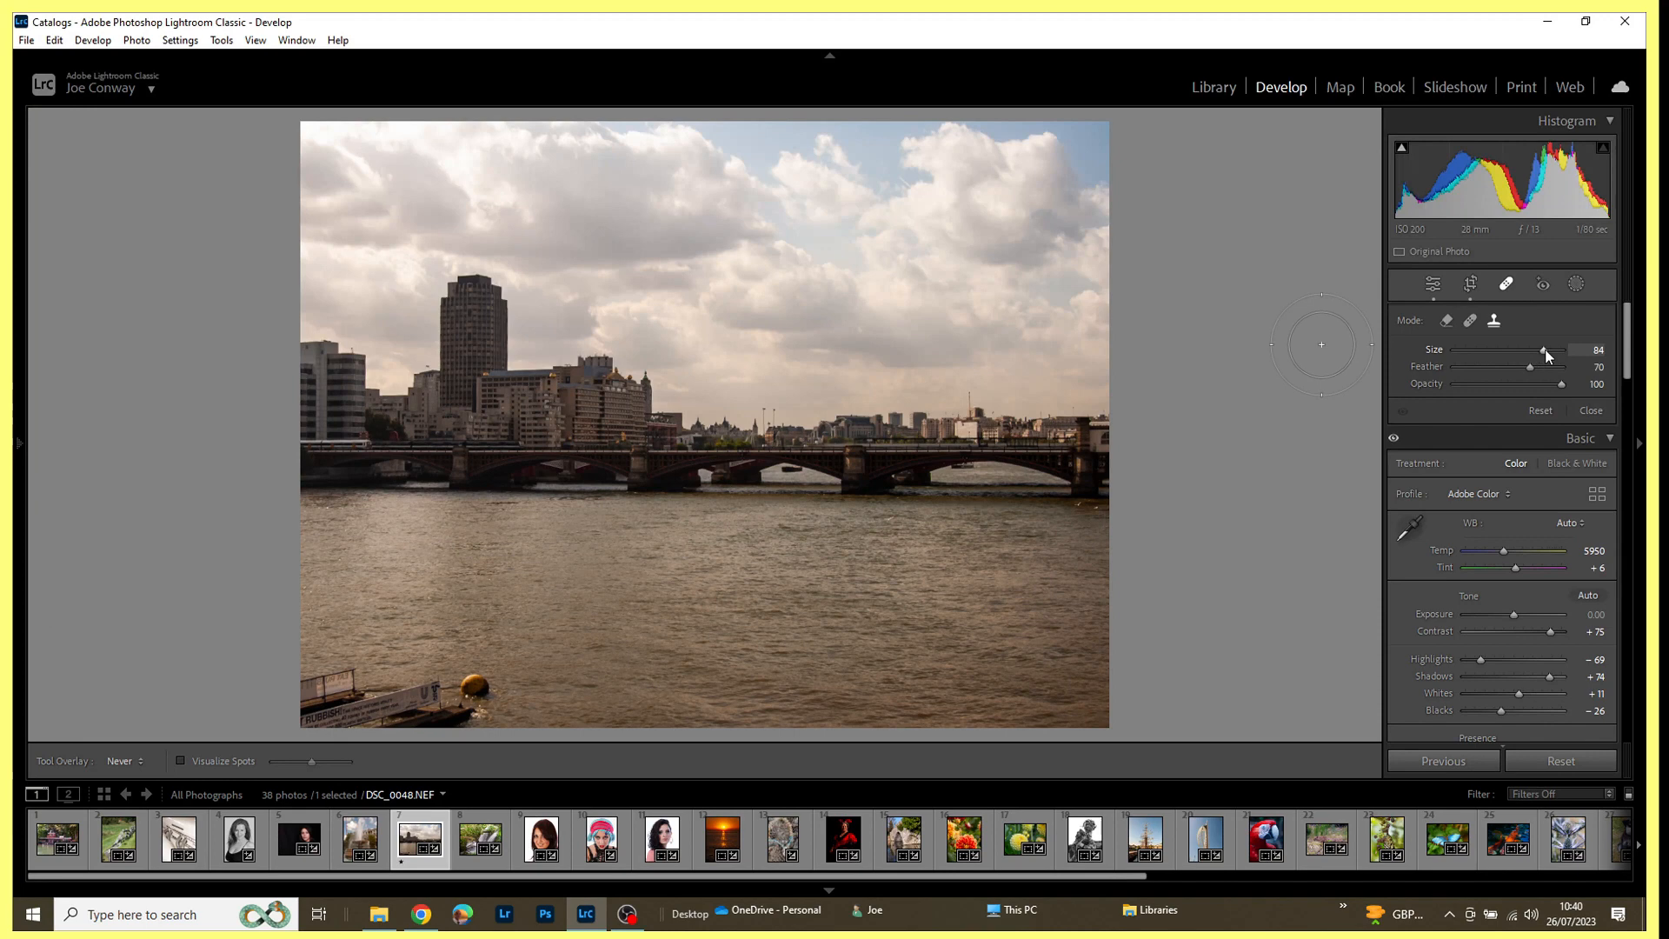
{"action": "key", "text": "shift+]"}
{"action": "key", "text": "shift+]"}
{"action": "key", "text": "shift+]"}
{"action": "key", "text": "shift+bracketleft"}
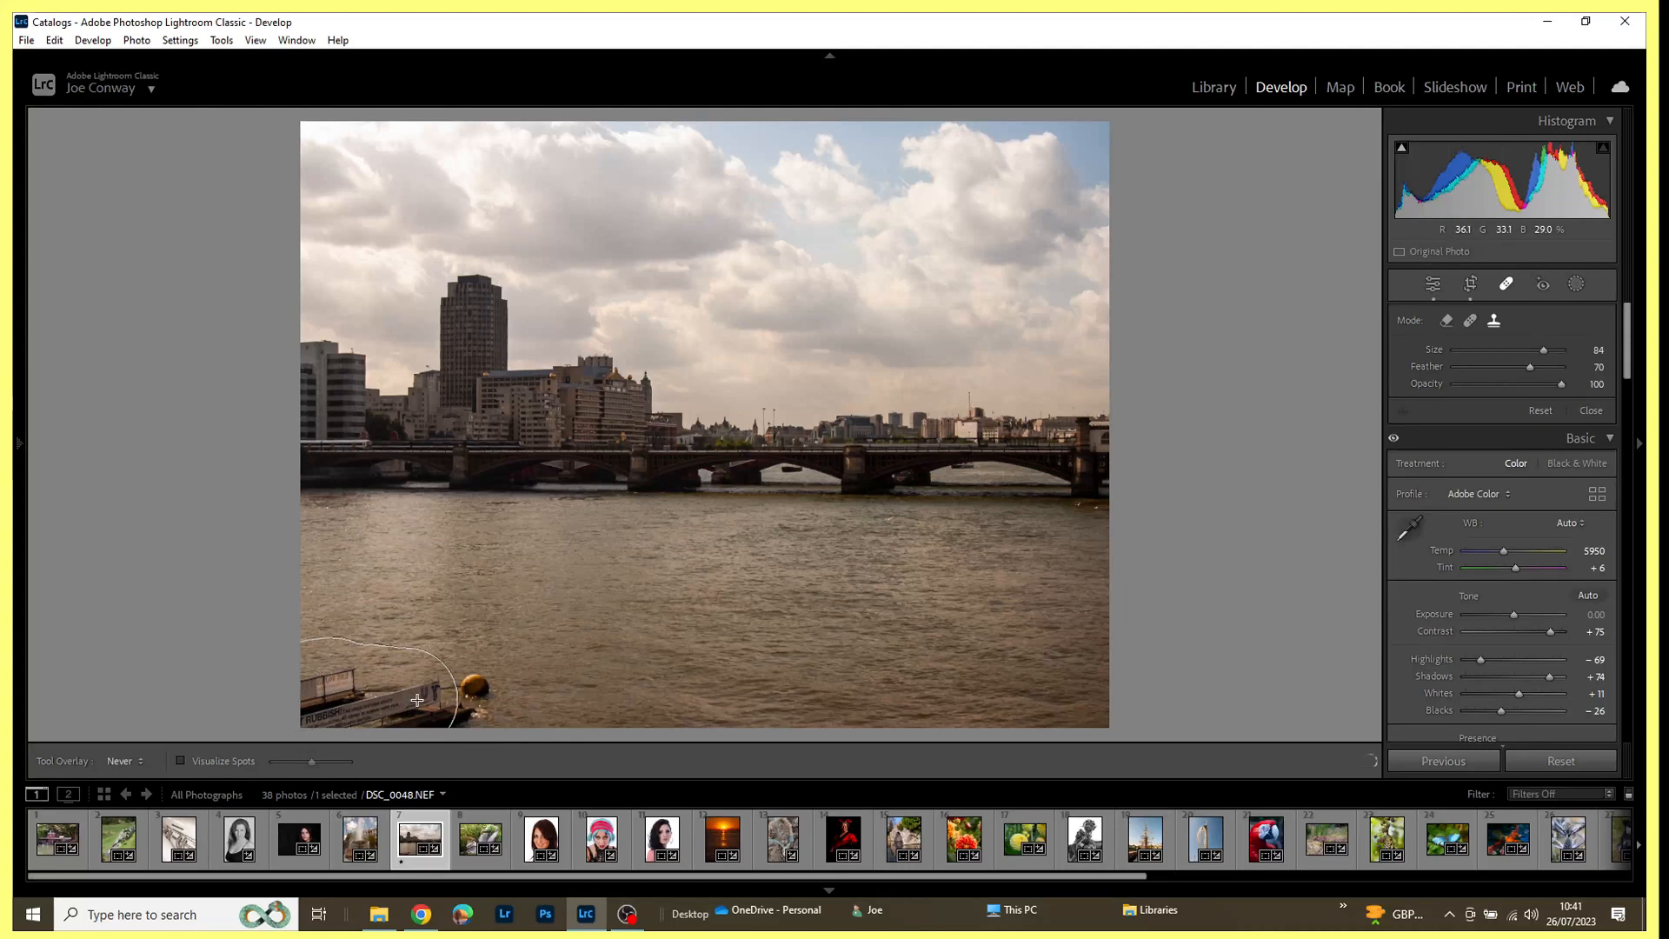
Step: Clone open water over the jetty and buoy in the photo's lower-left corner, shifting the sampled source area slightly
{"action": "left_click_drag", "start_coordinate": [418, 700], "coordinate": [511, 694]}
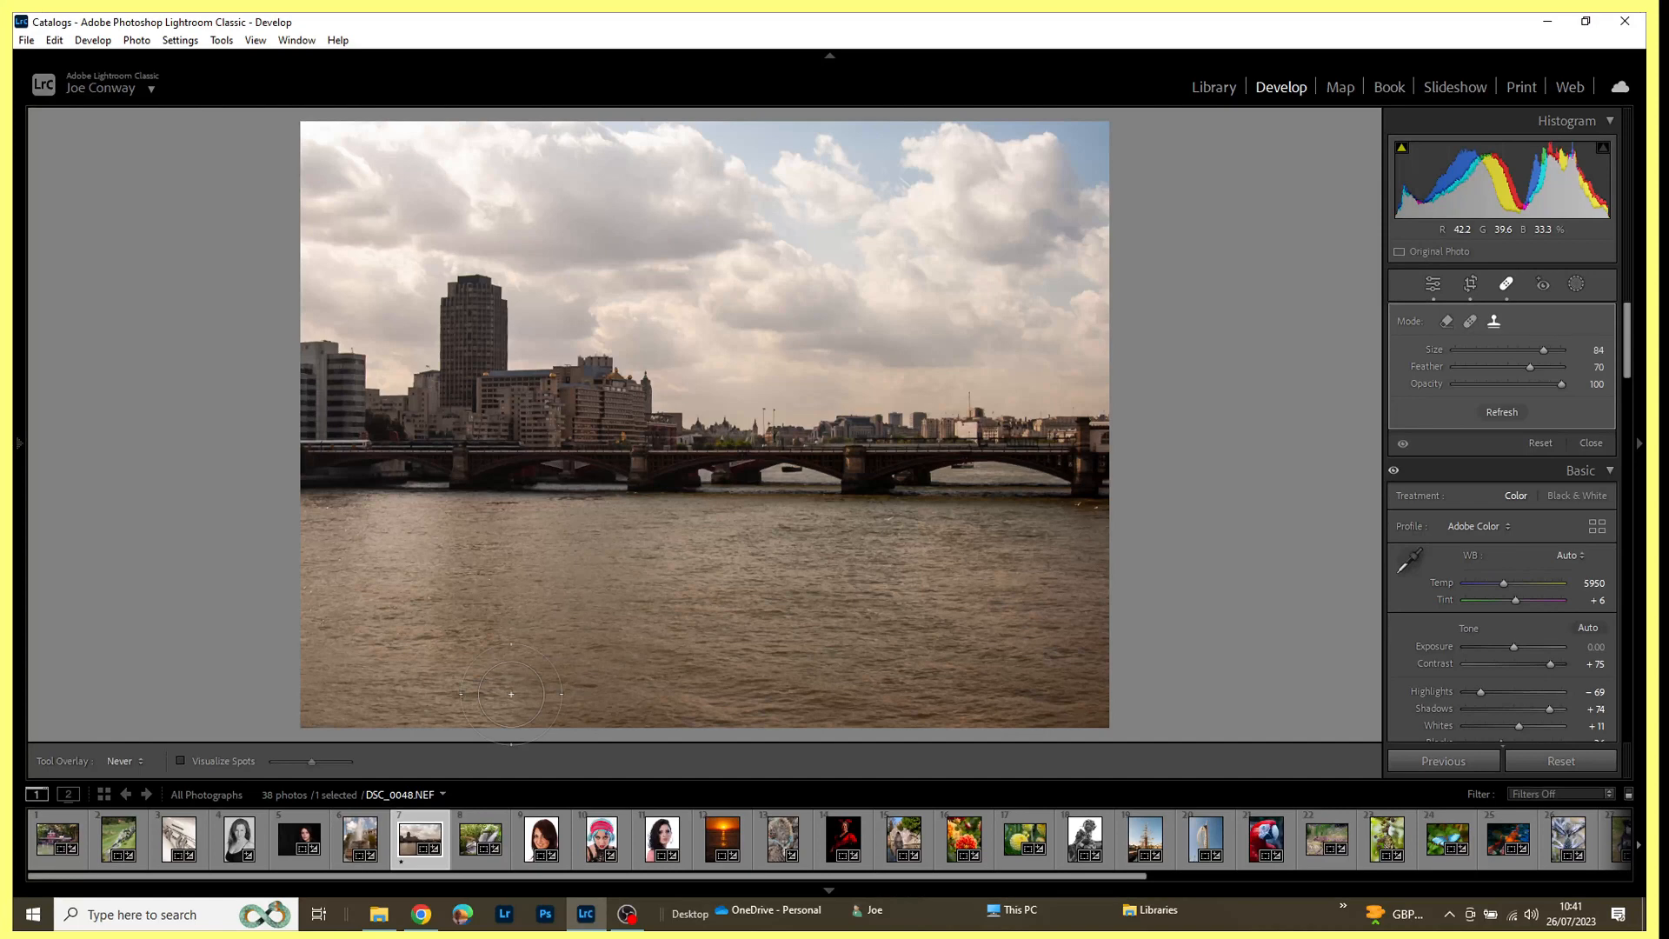
{"action": "key", "text": "h"}
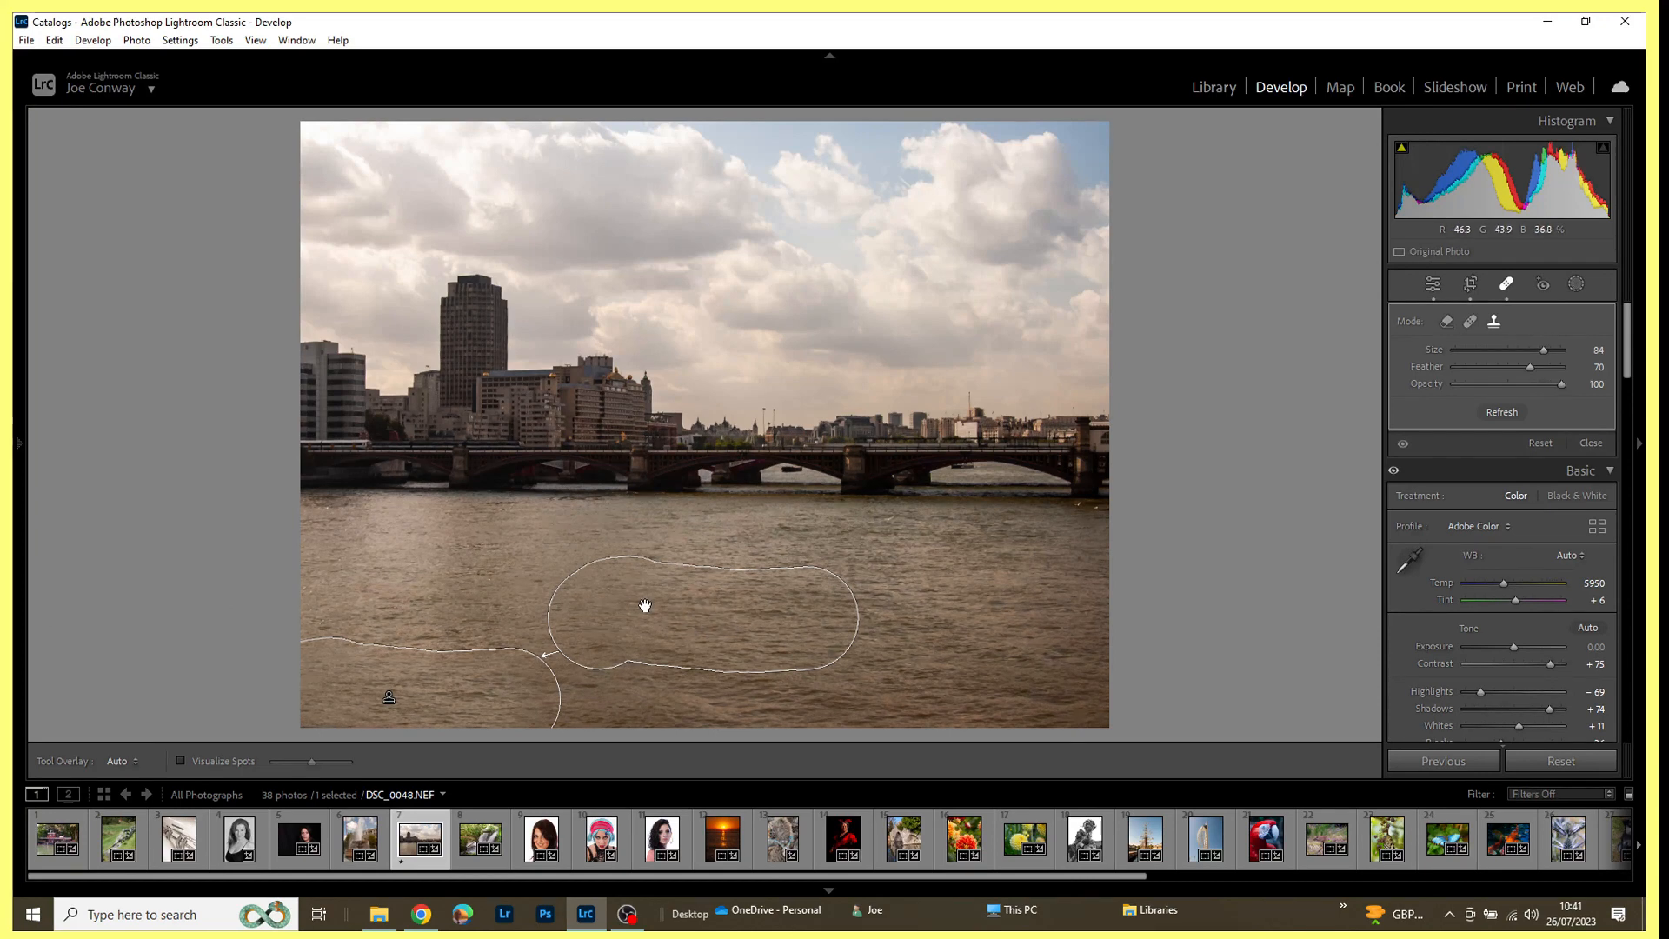
{"action": "left_click_drag", "start_coordinate": [670, 610], "coordinate": [674, 608]}
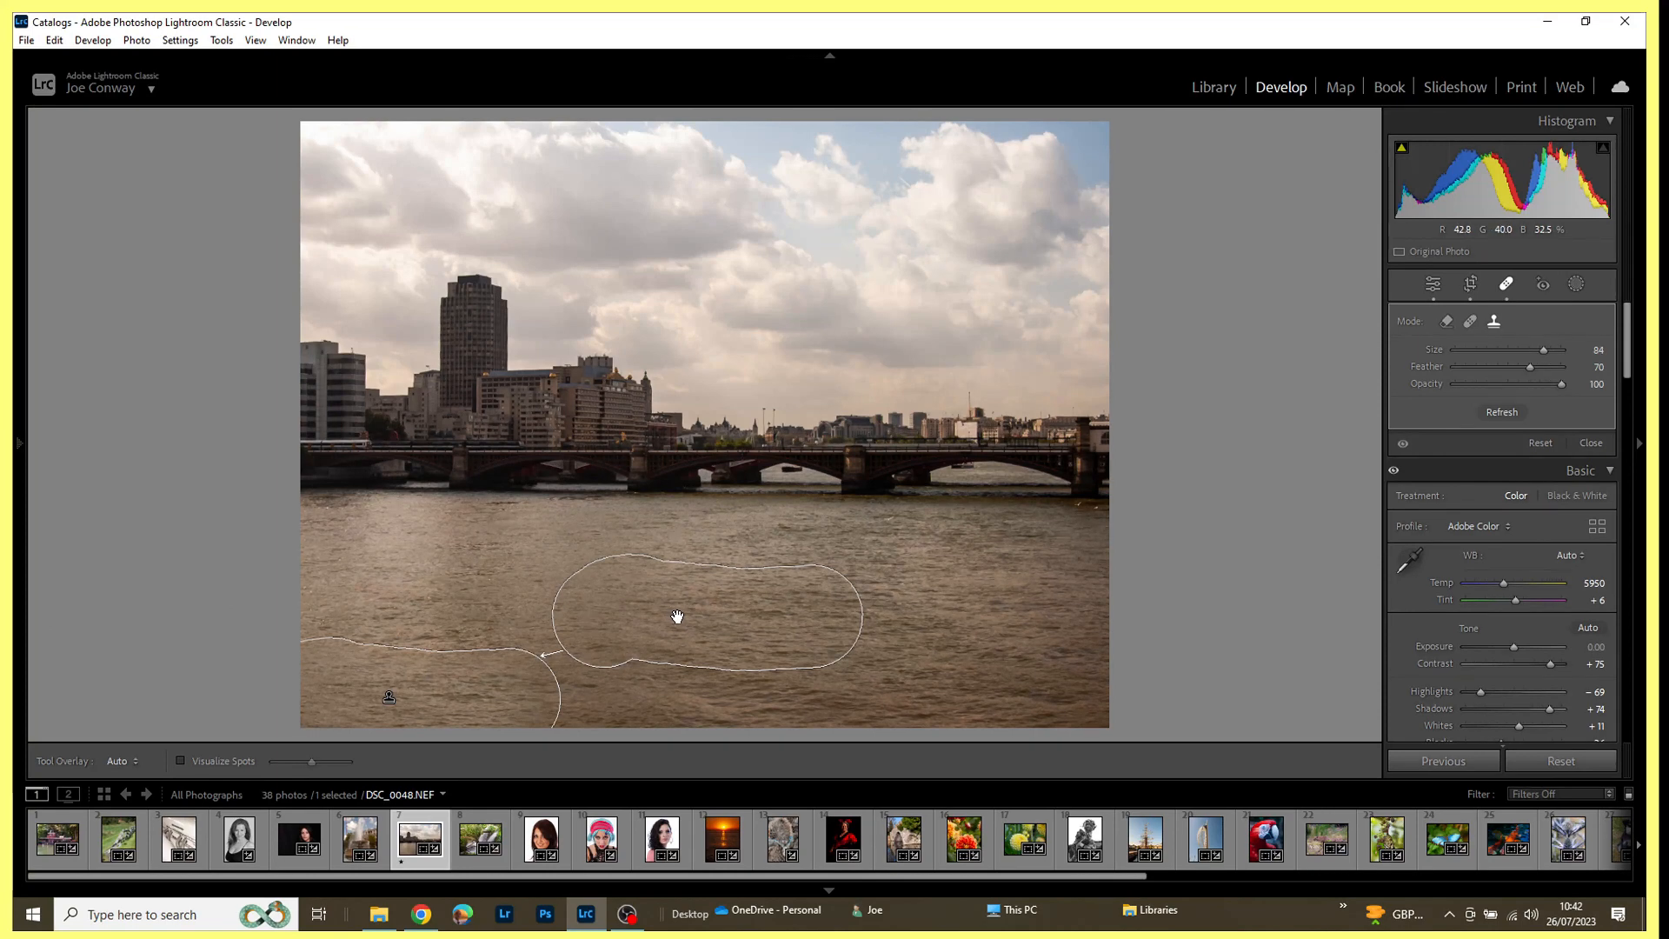
{"action": "key", "text": "h"}
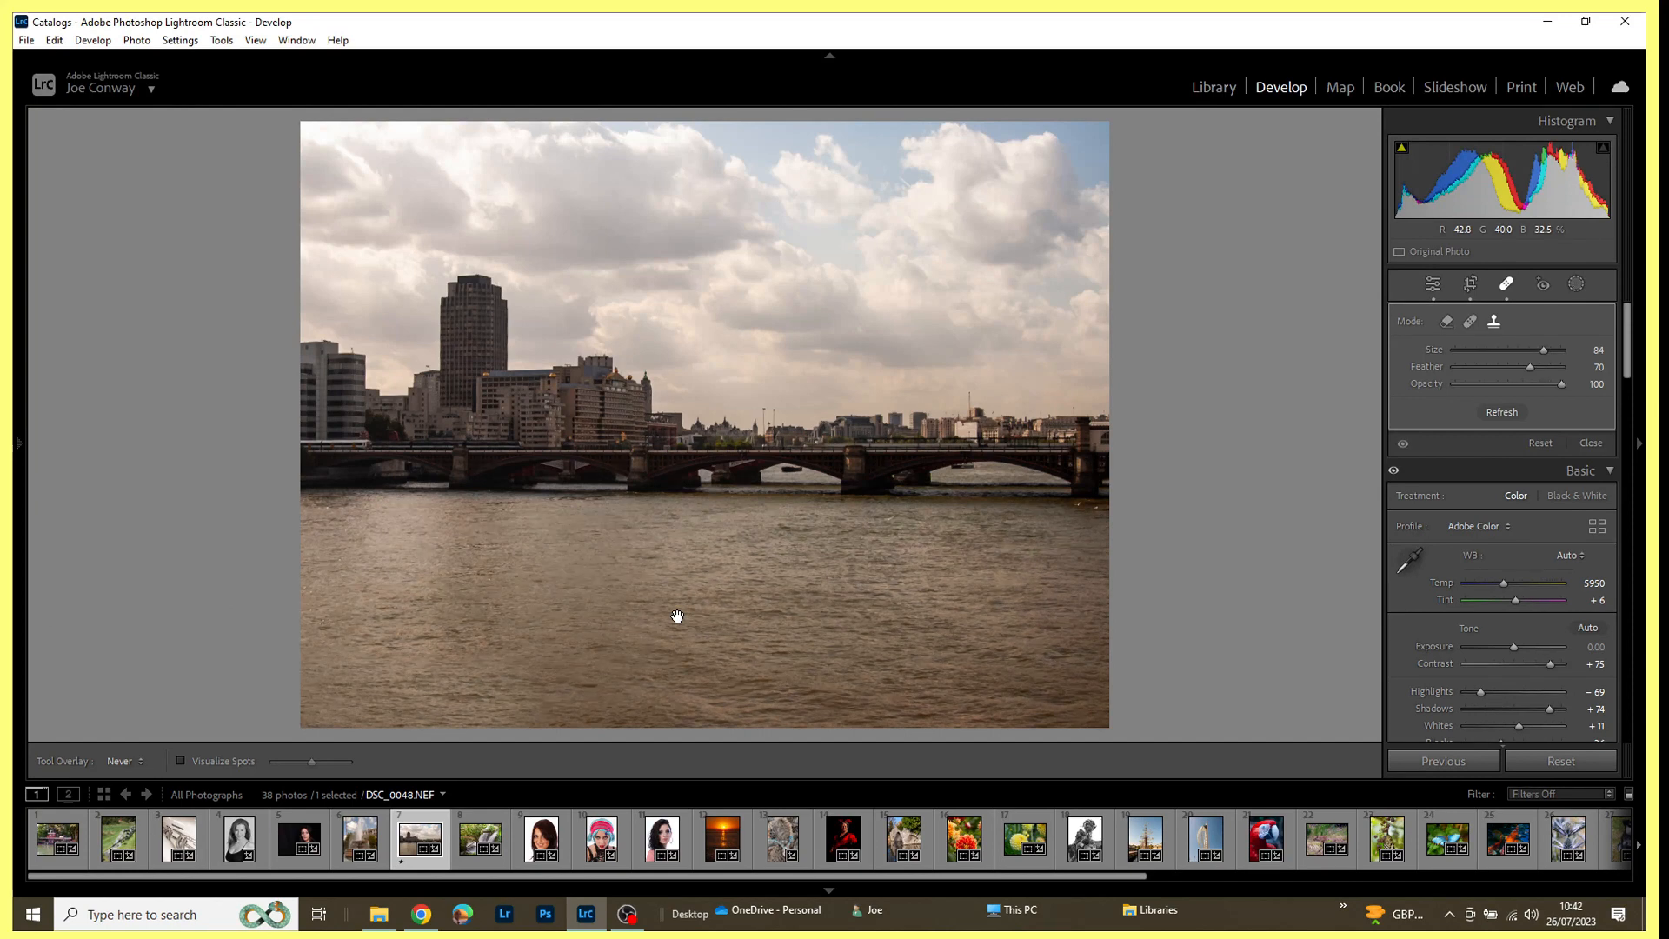
{"action": "key", "text": "h"}
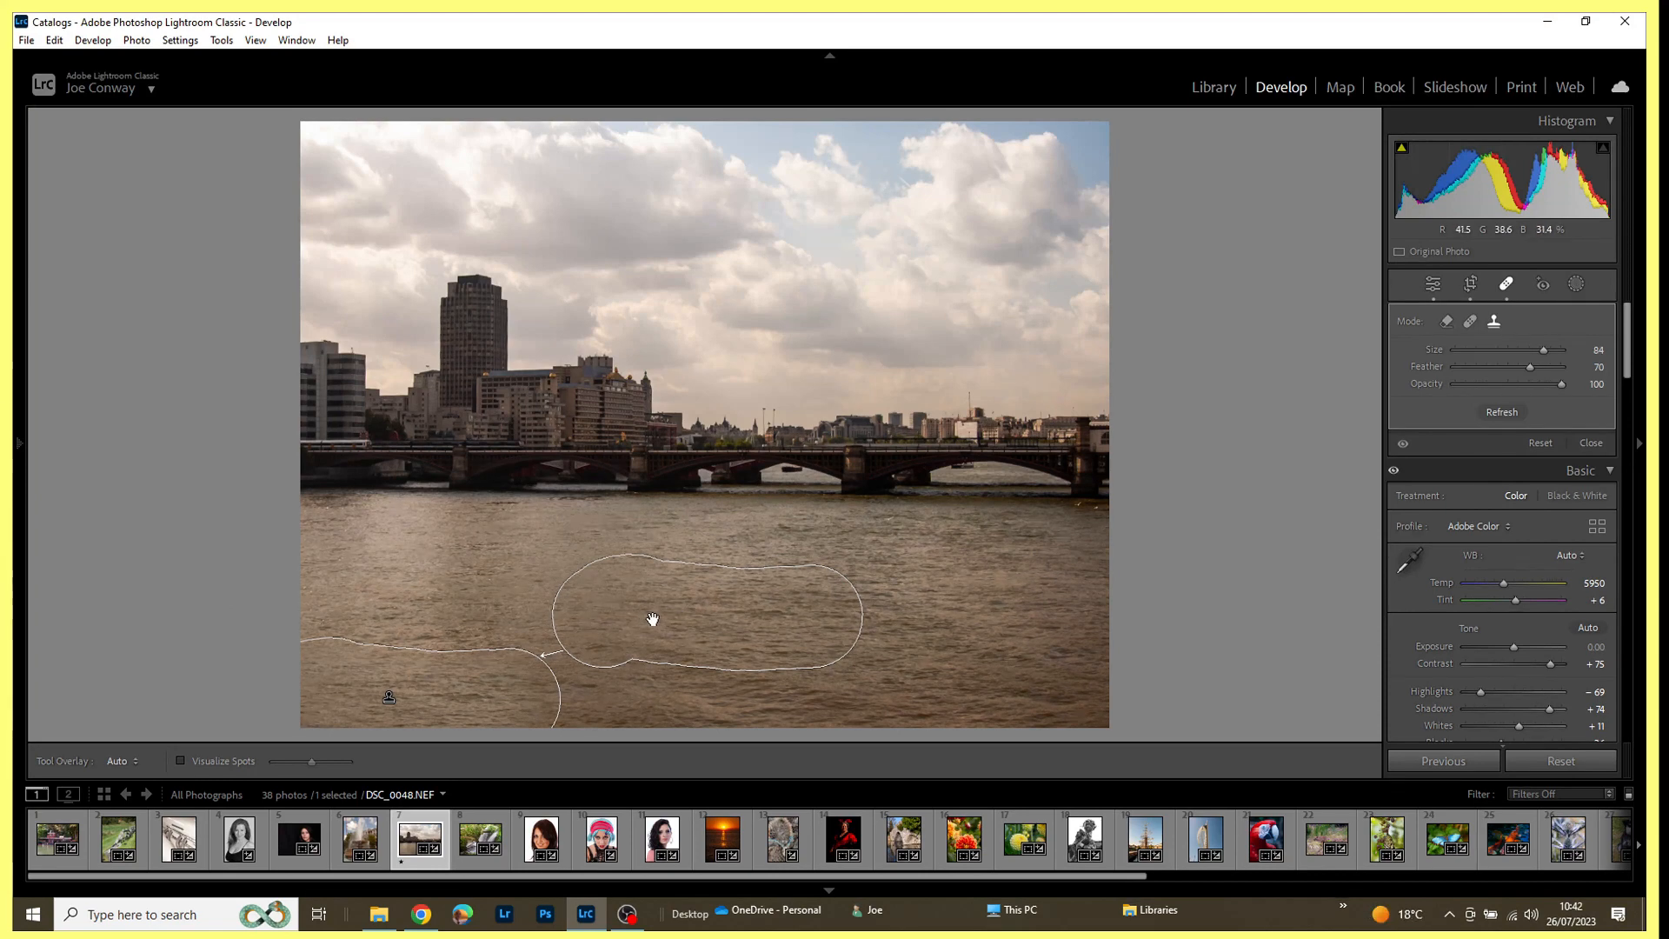
Step: Delete the stray clone spot on the open water and the clone stroke covering the jetty
{"action": "right_click", "coordinate": [462, 691]}
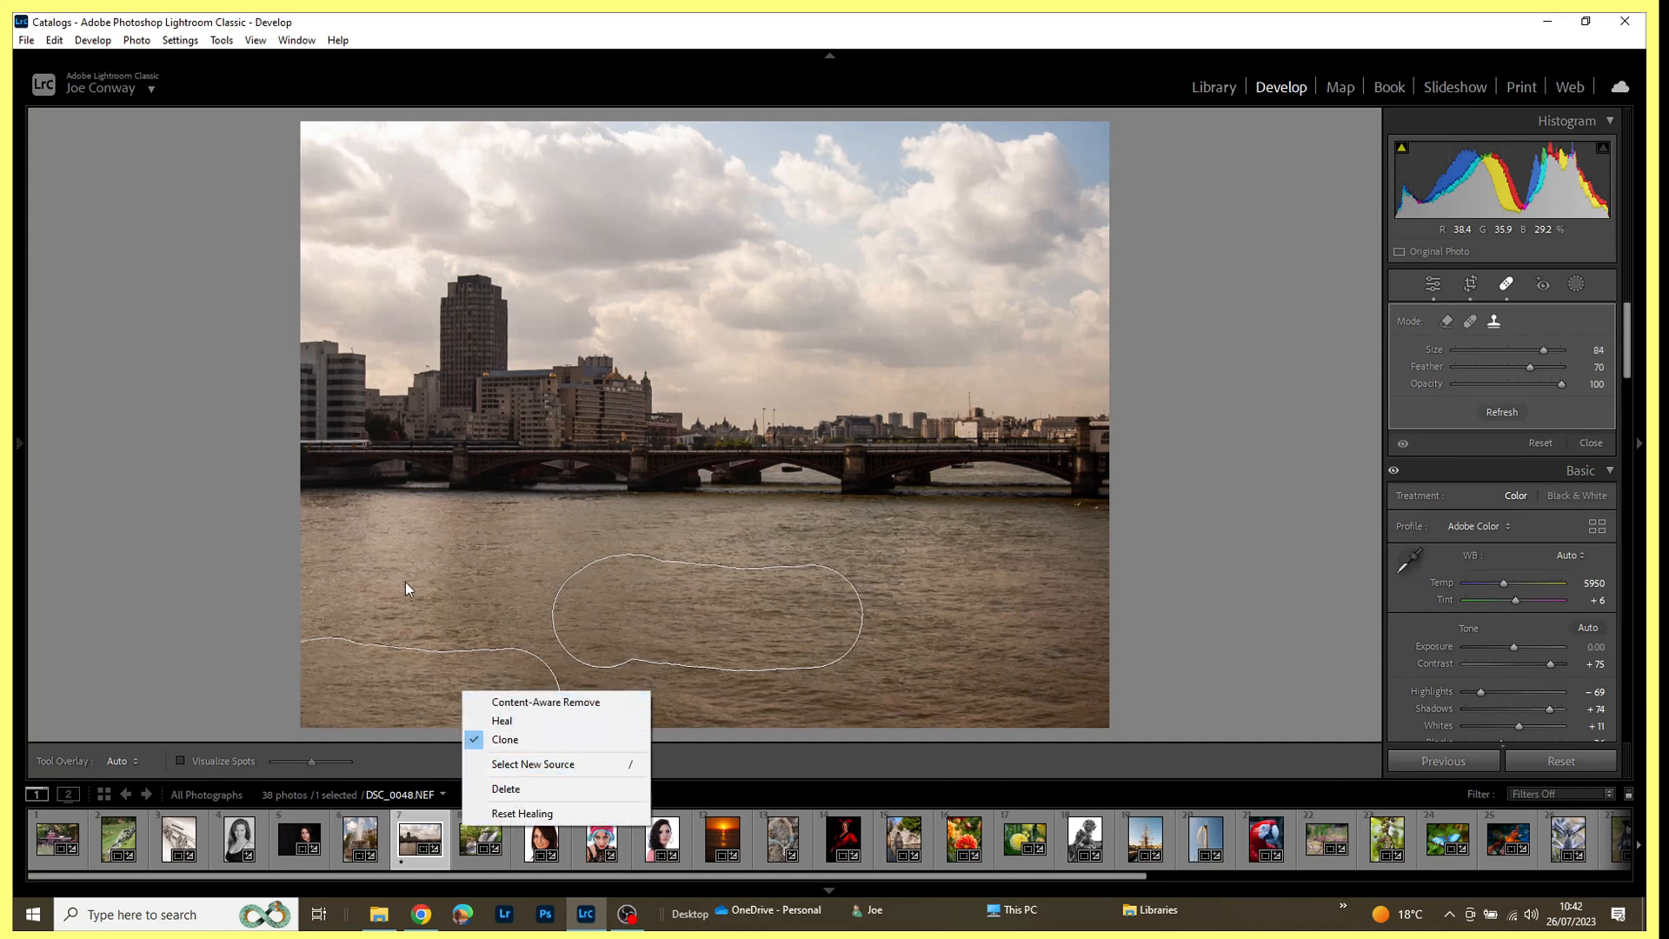
{"action": "left_click", "coordinate": [445, 578]}
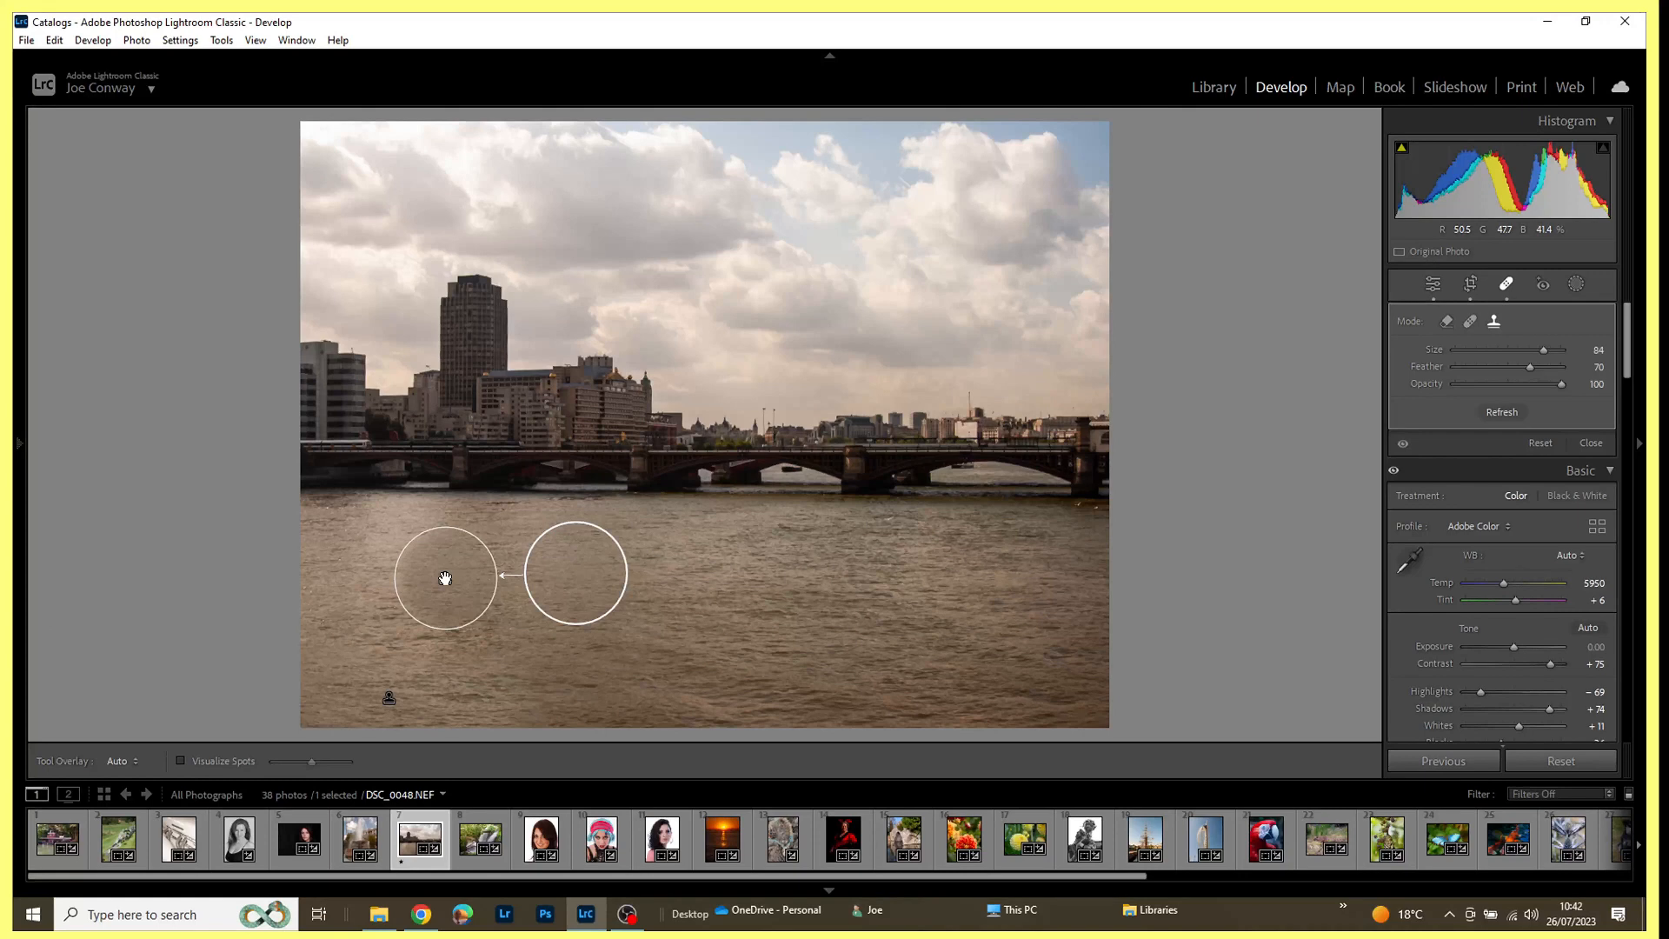
{"action": "key", "text": "alt"}
{"action": "left_click", "coordinate": [462, 567], "text": "alt"}
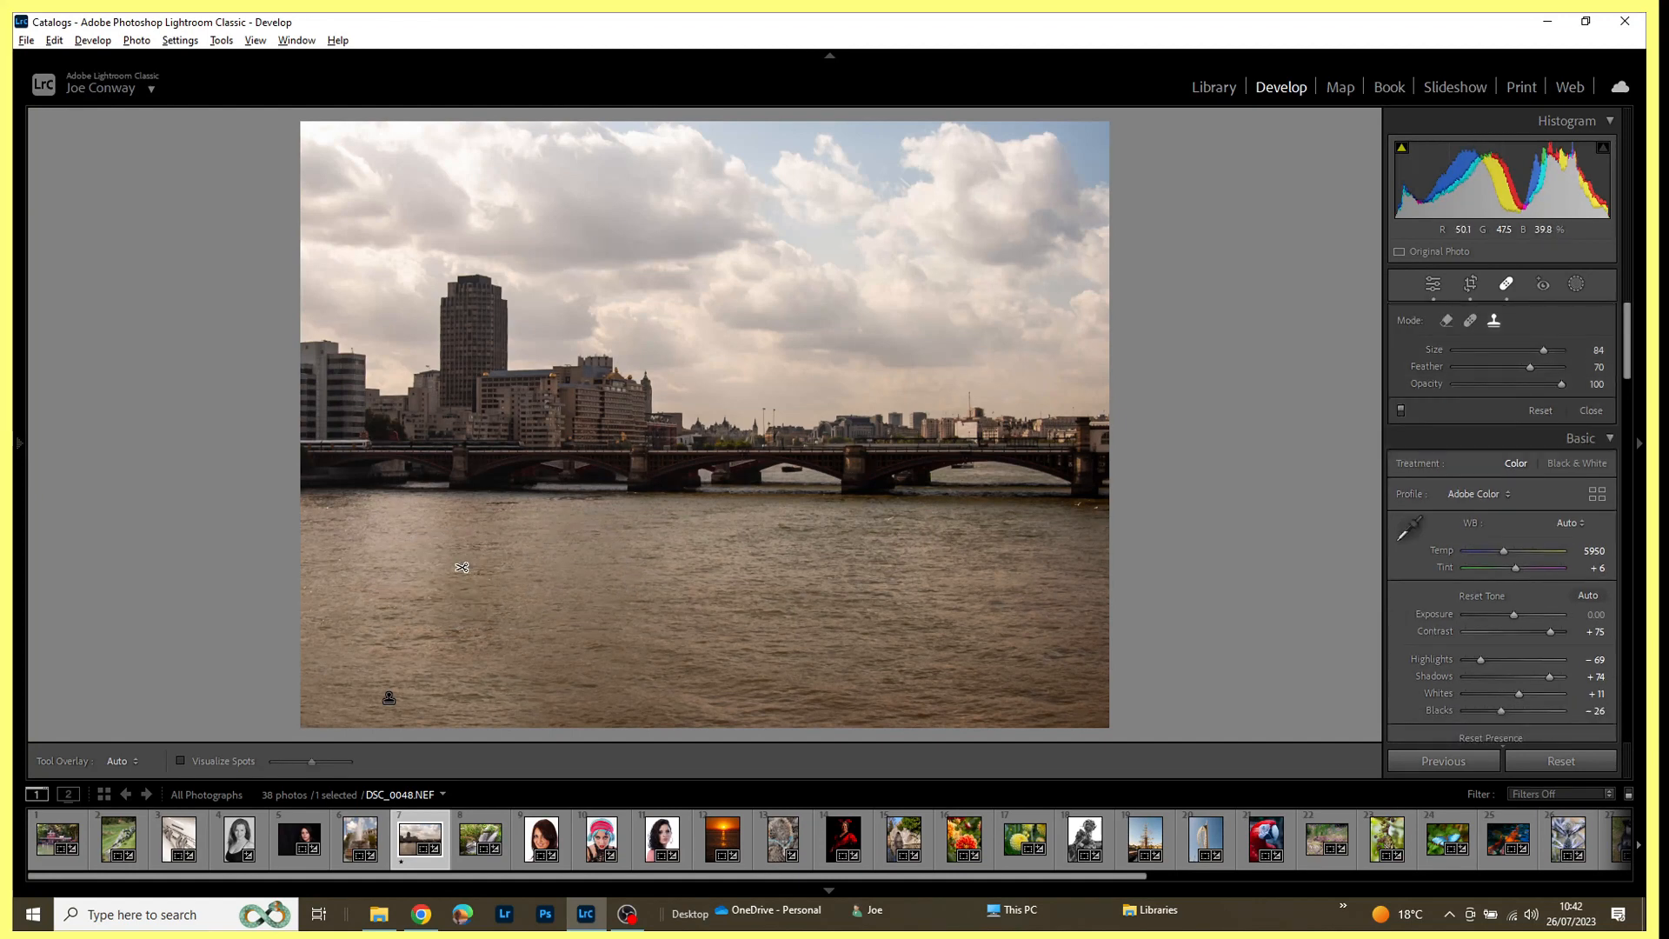
{"action": "left_click", "coordinate": [449, 715], "text": "alt"}
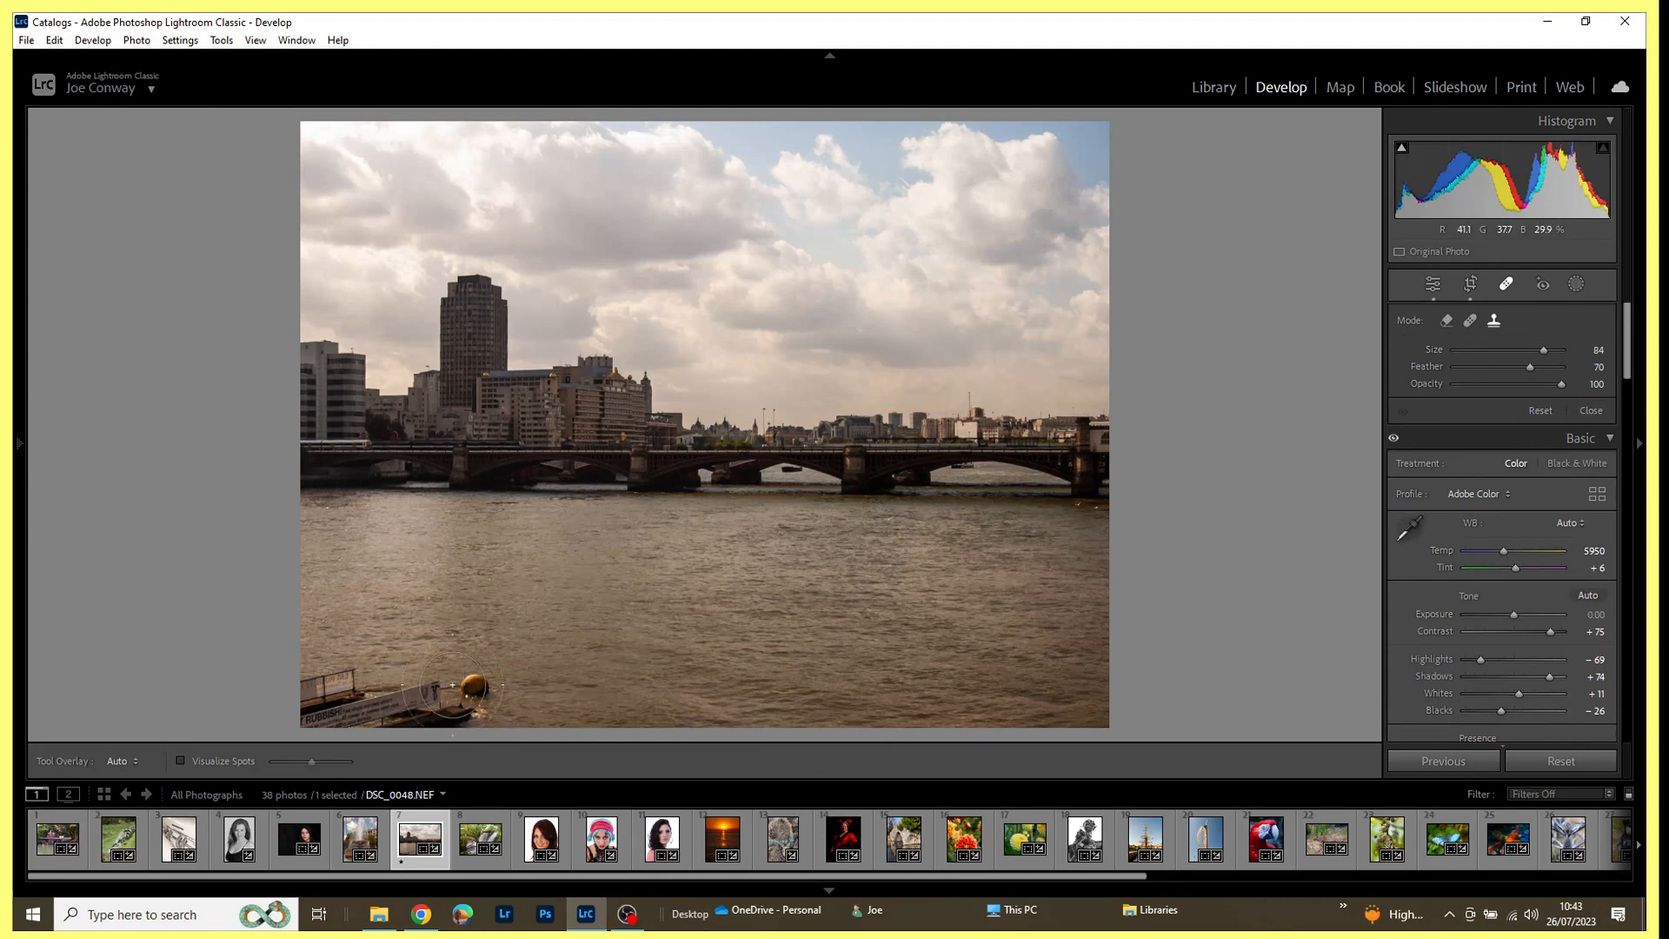
{"action": "key", "text": "alt"}
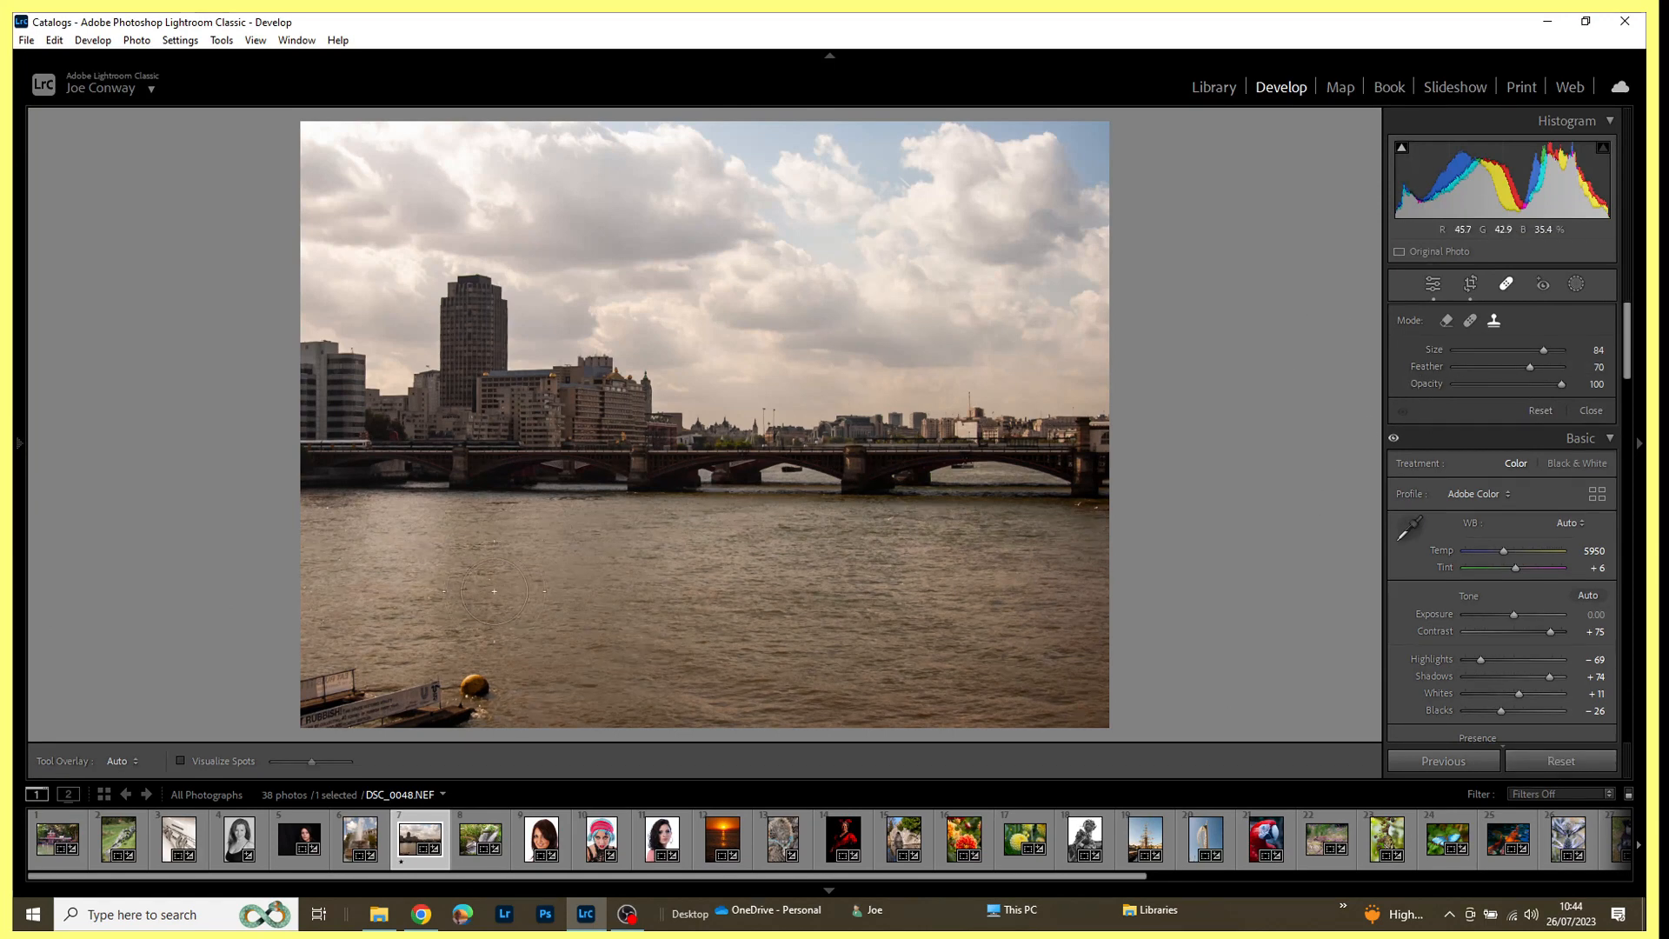
{"action": "key", "text": "alt"}
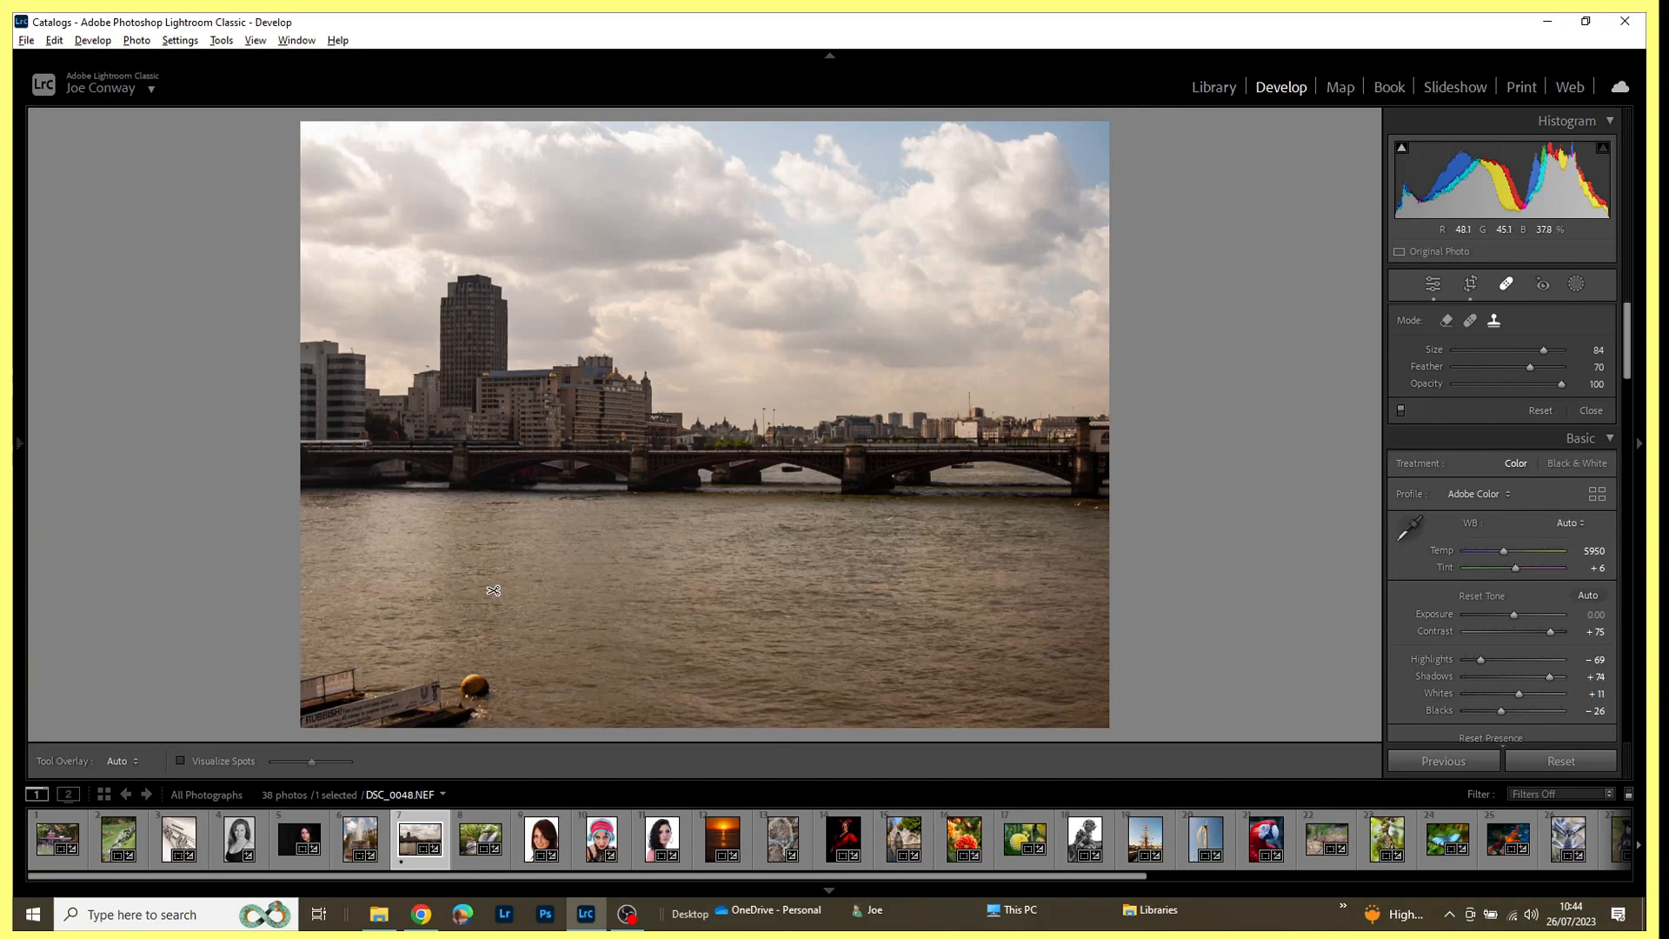
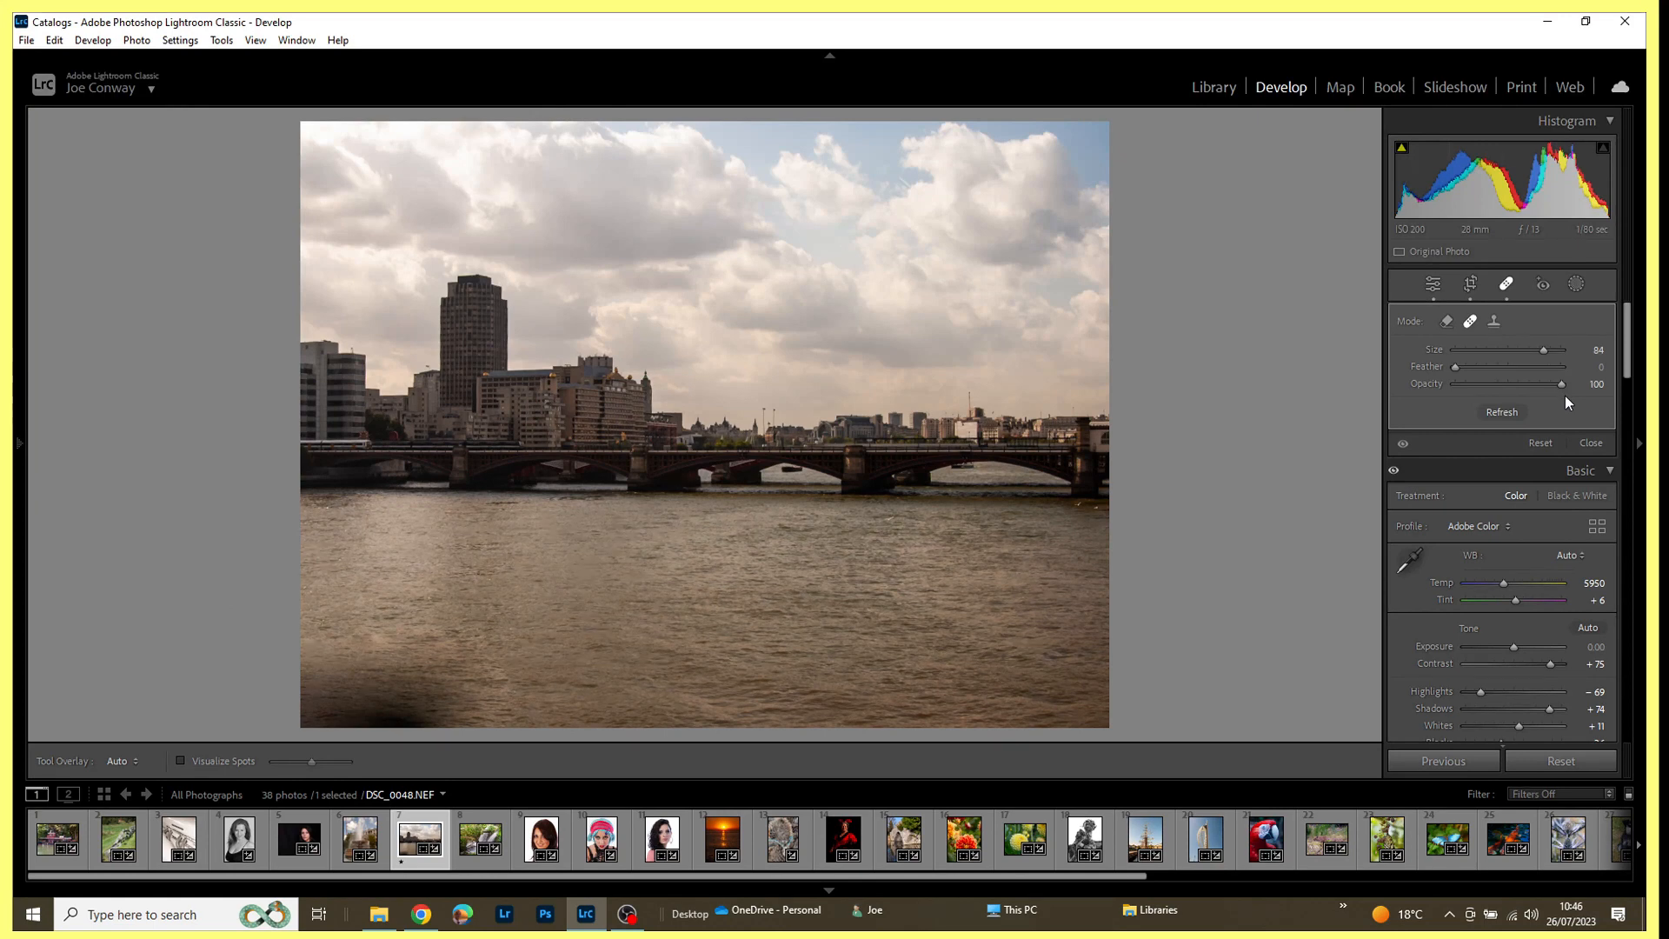
Step: Delete the Heal stroke covering the jetty in the photo's lower-left corner
{"action": "left_click_drag", "start_coordinate": [381, 685], "coordinate": [403, 707]}
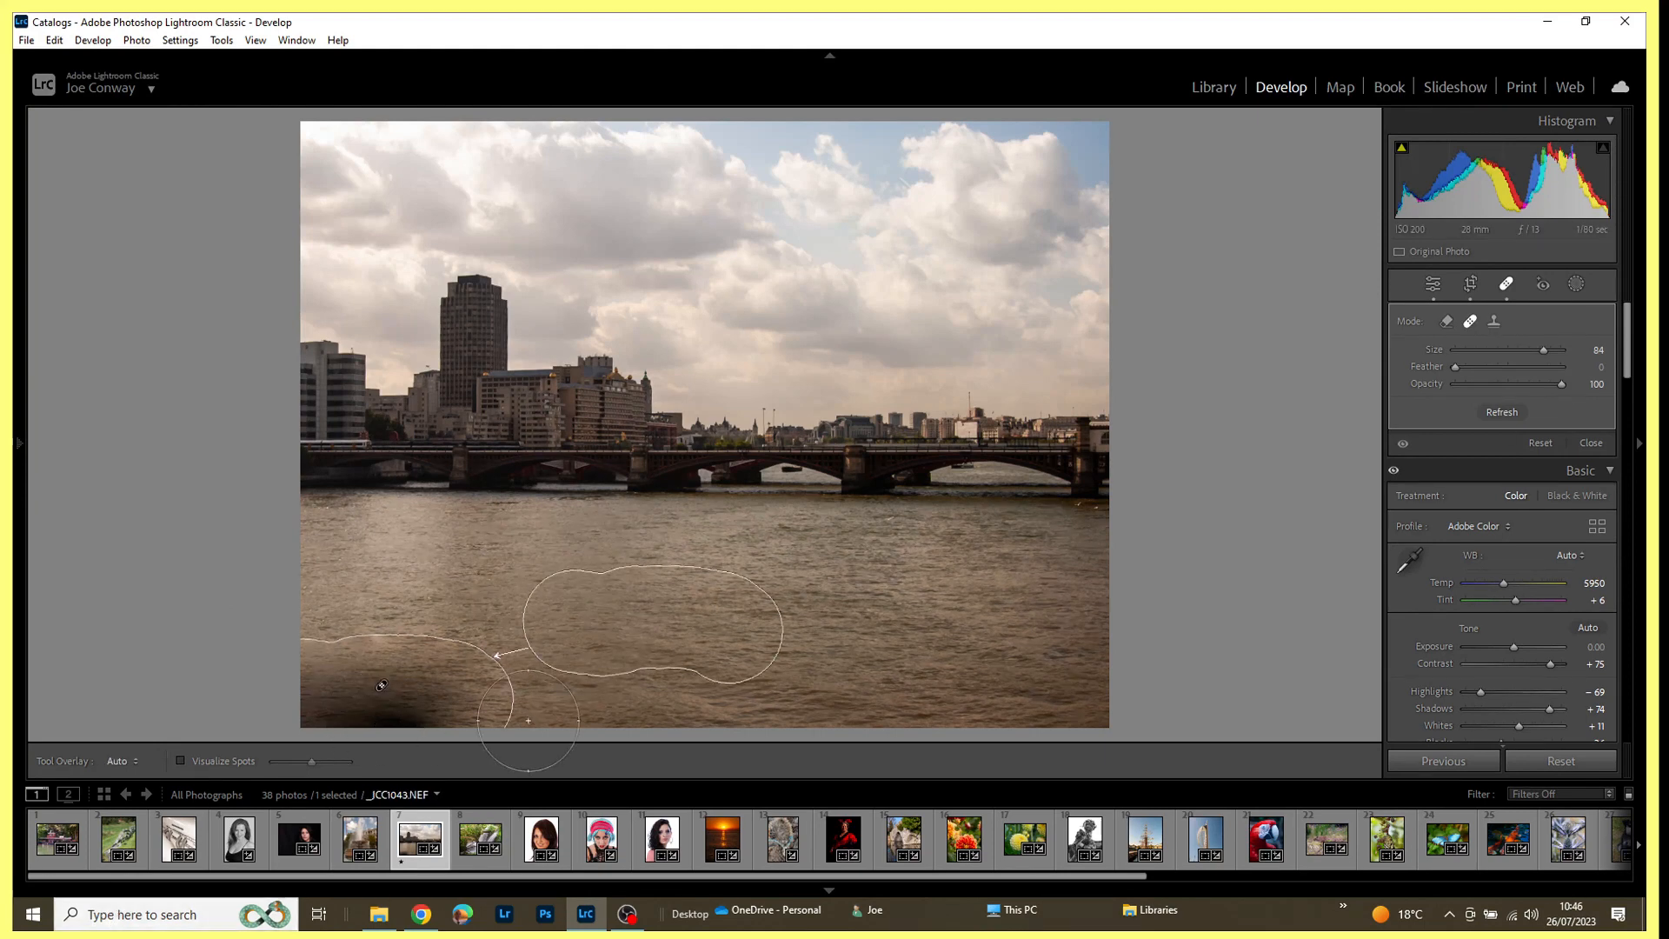
{"action": "key", "text": "alt"}
{"action": "left_click", "coordinate": [425, 702], "text": "alt"}
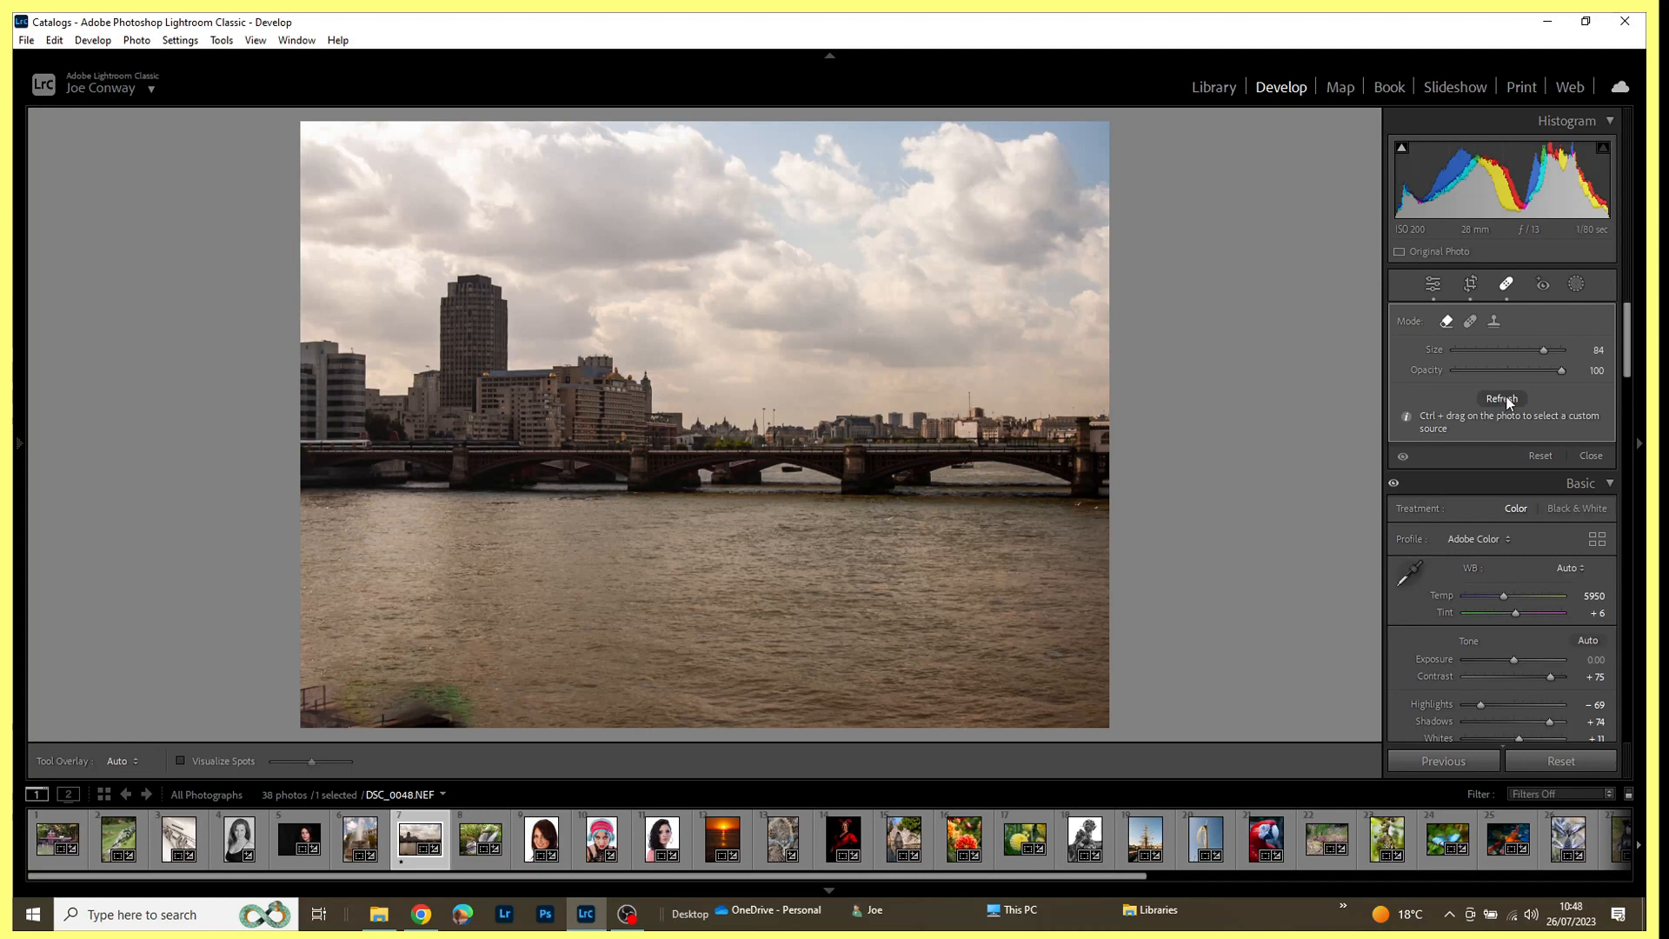
Step: Try refreshed content and custom river source areas for the Content-Aware Remove fill over the jetty, and reset the healing edits
{"action": "left_click", "coordinate": [1506, 398]}
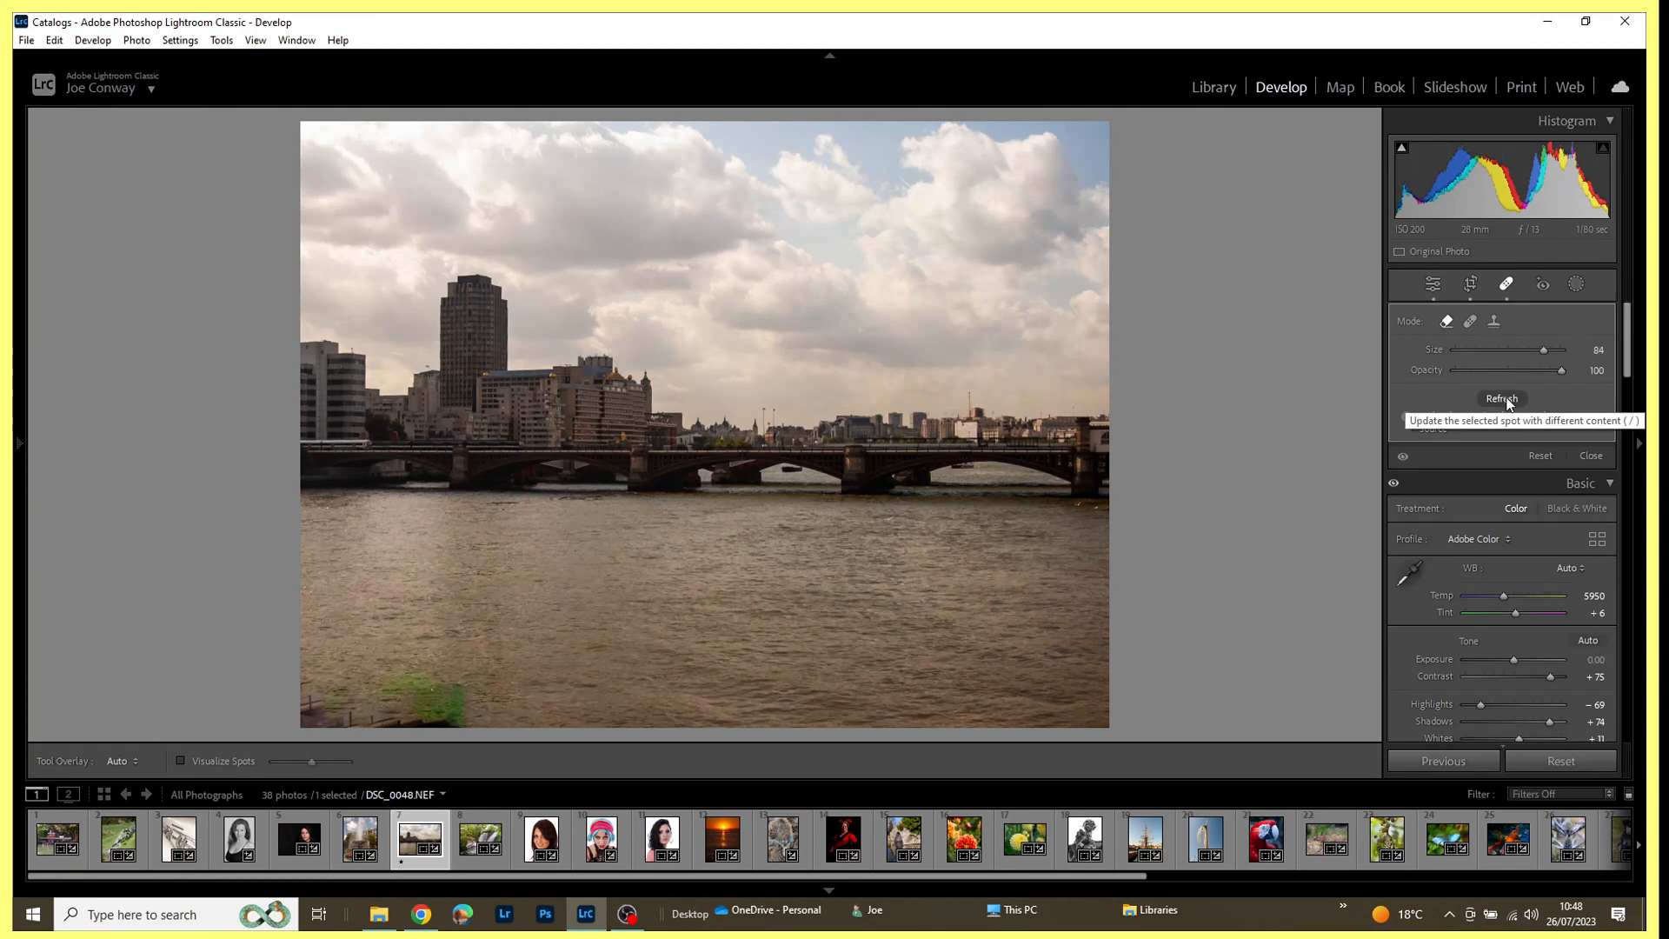
{"action": "left_click", "coordinate": [1507, 401]}
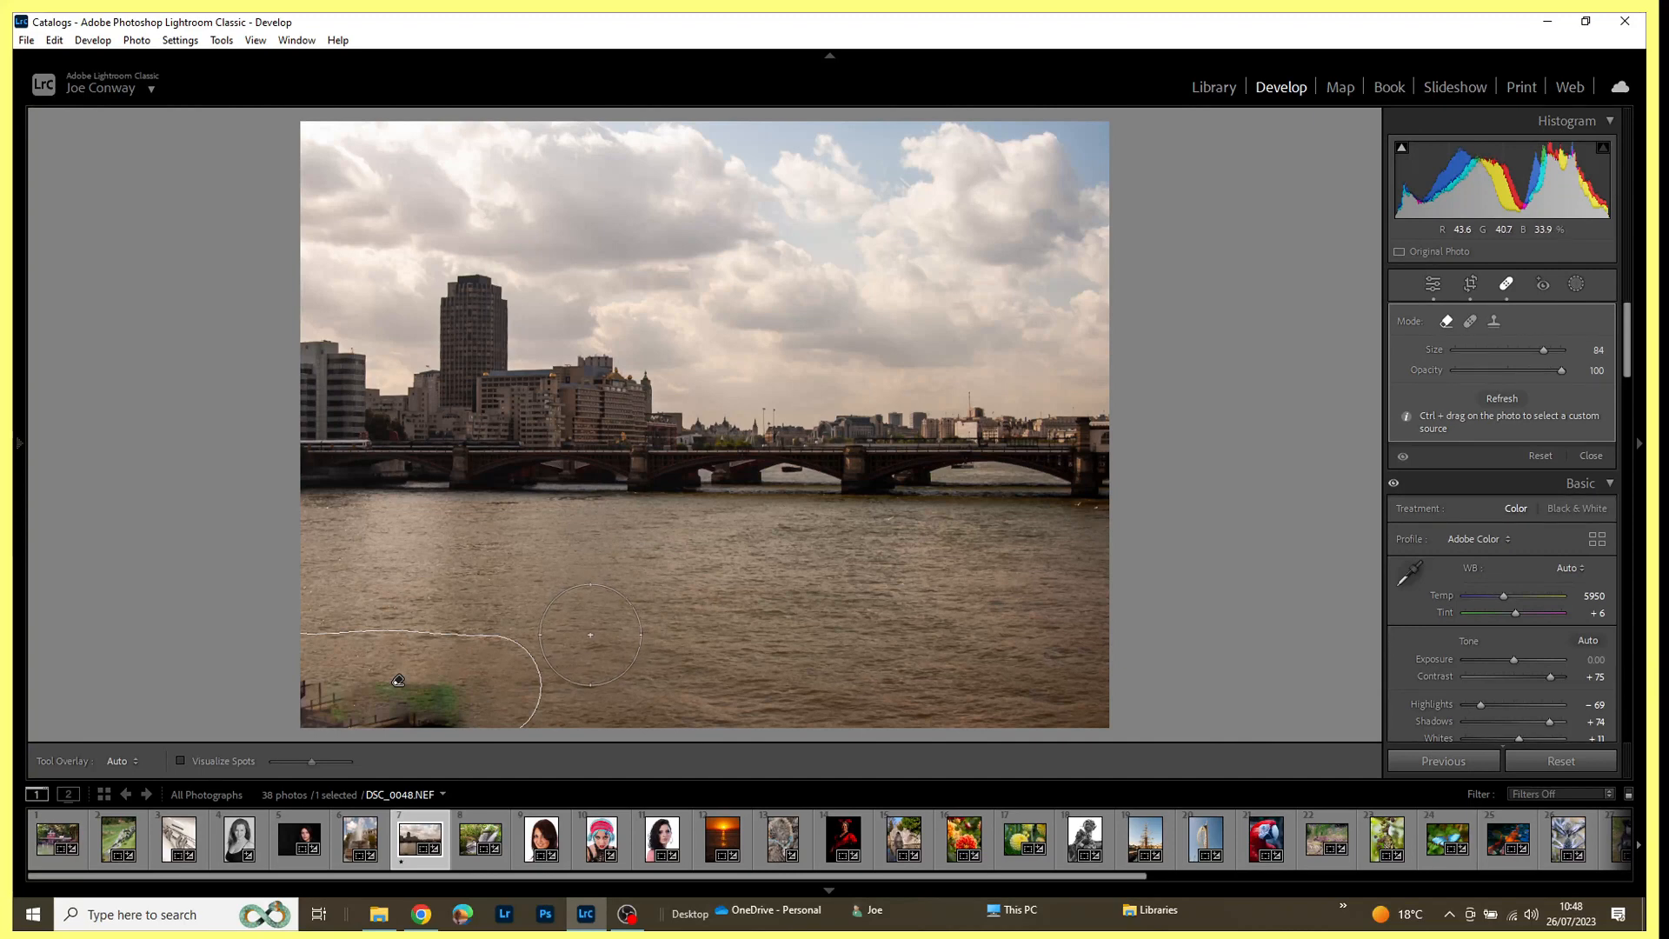
{"action": "mouse_move", "coordinate": [590, 632]}
{"action": "left_mouse_down"}
{"action": "mouse_move", "coordinate": [591, 689]}
{"action": "mouse_move", "coordinate": [858, 713]}
{"action": "left_mouse_up"}
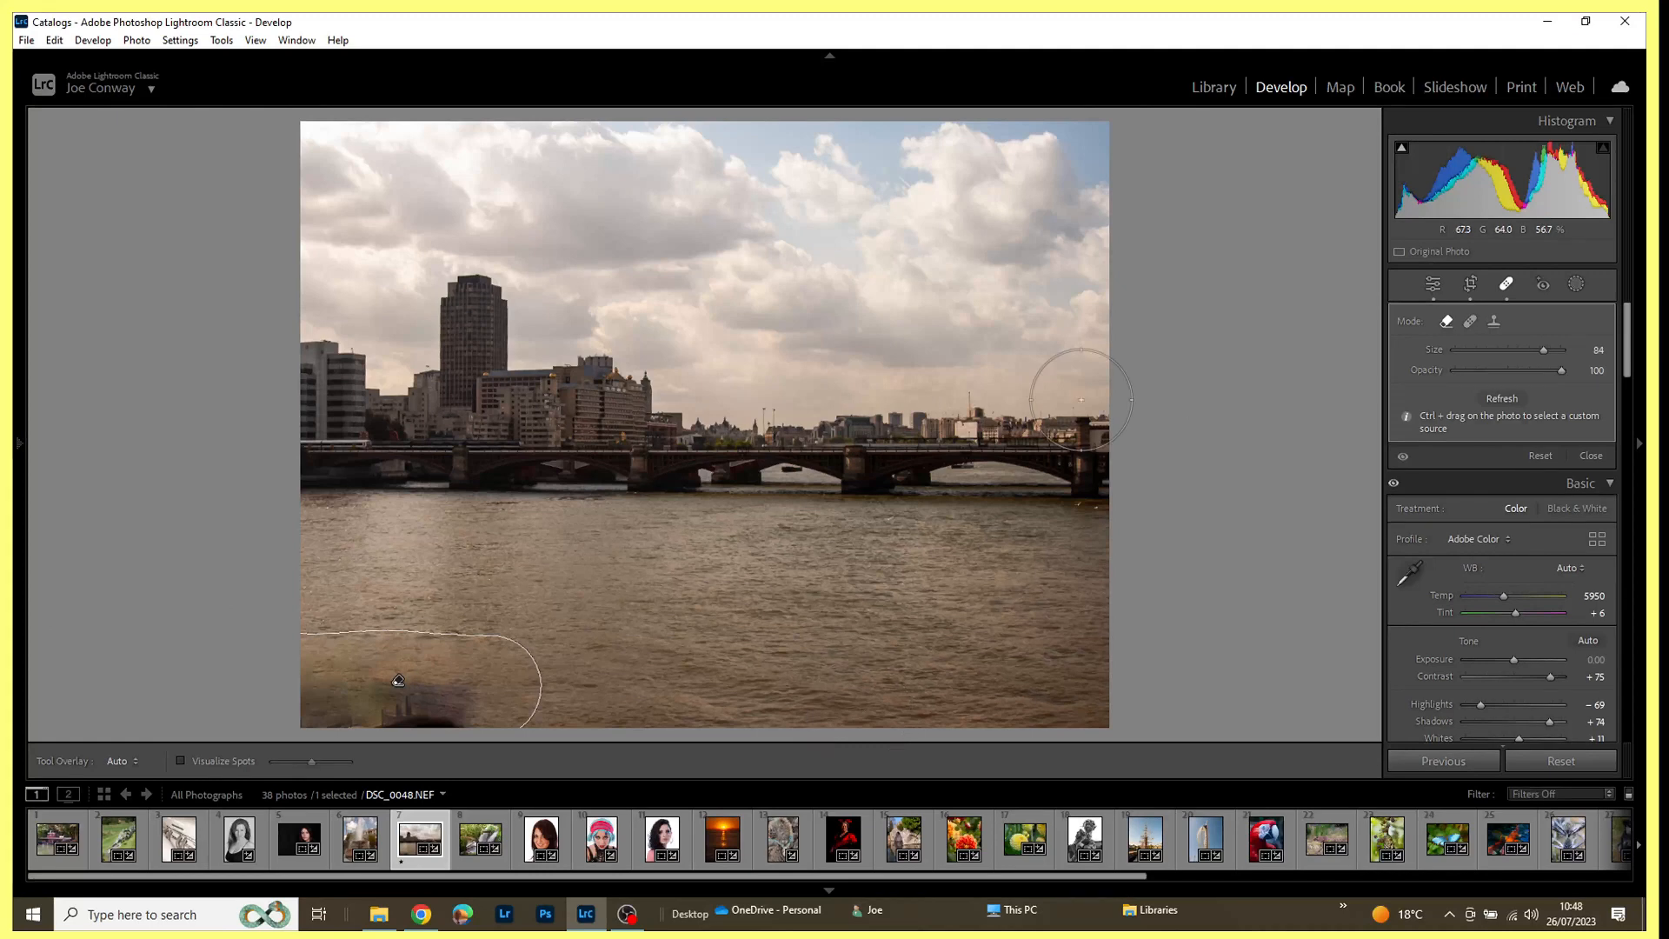
{"action": "left_click", "coordinate": [1513, 398]}
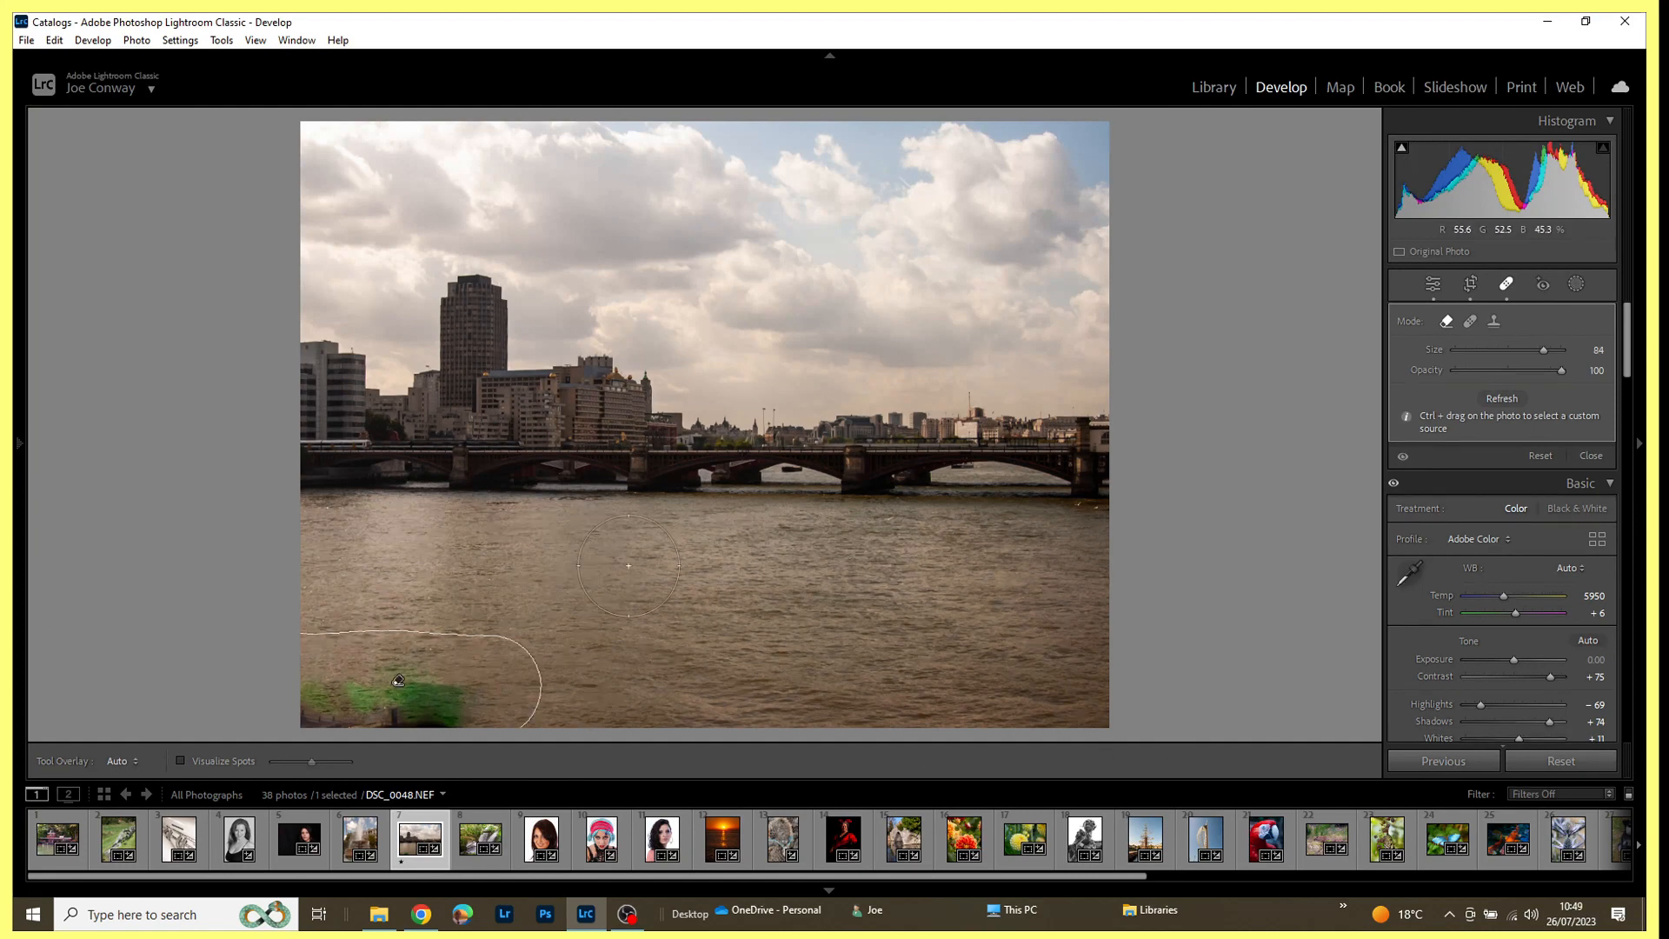
{"action": "left_click_drag", "start_coordinate": [639, 551], "coordinate": [972, 696]}
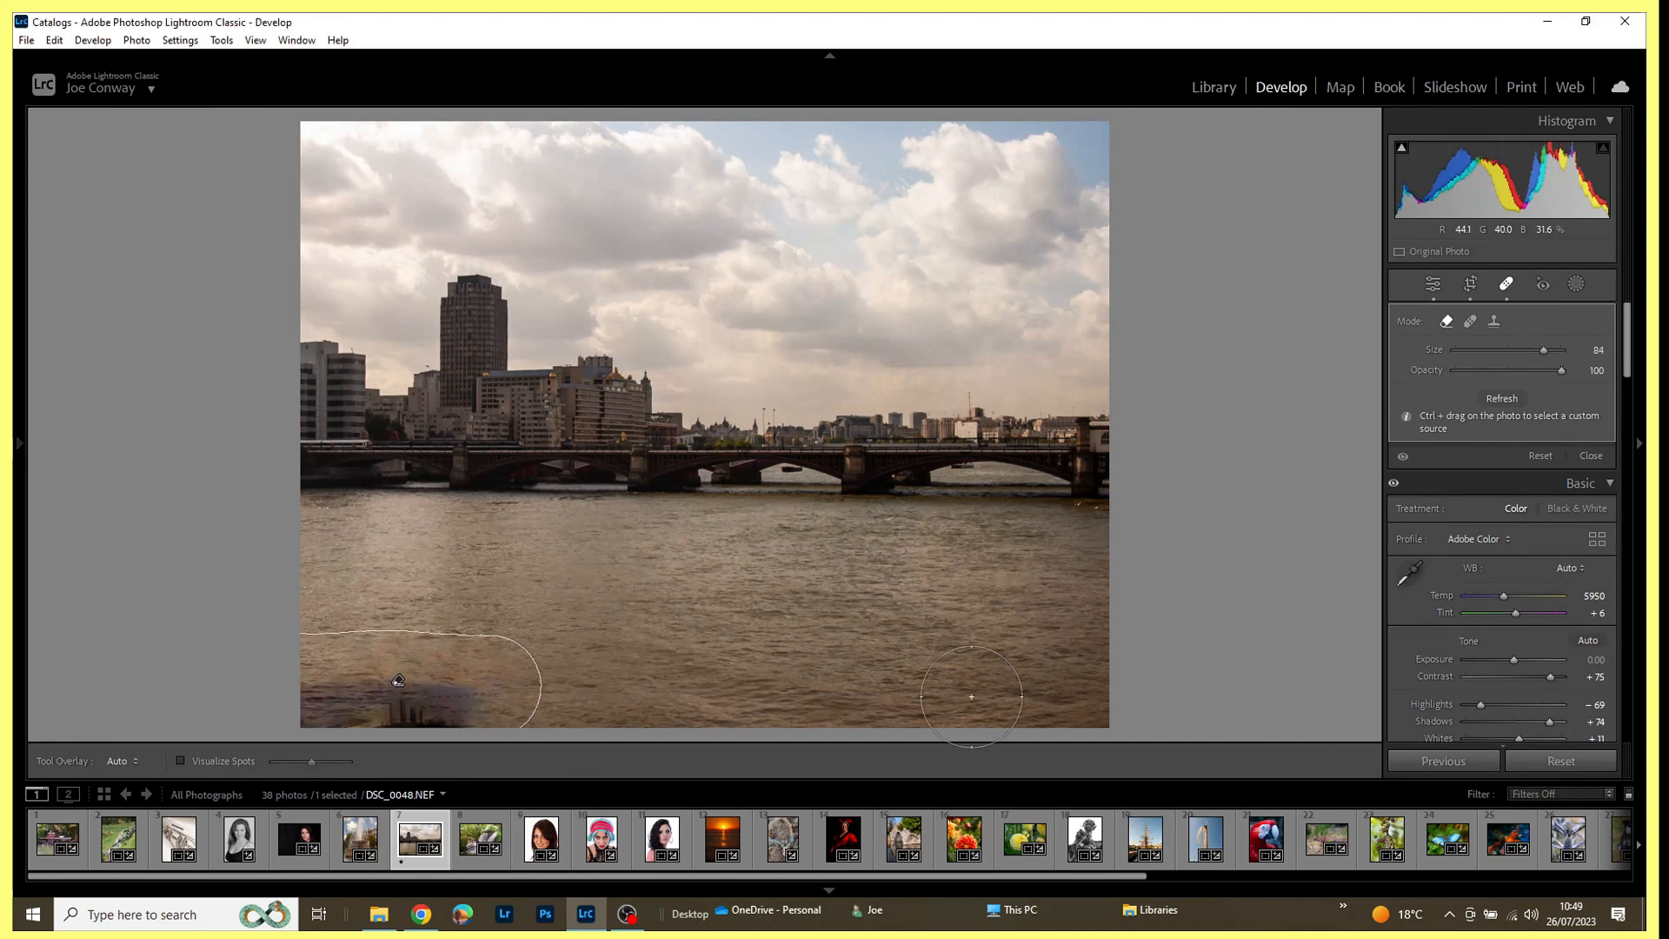
{"action": "left_click", "coordinate": [1509, 398]}
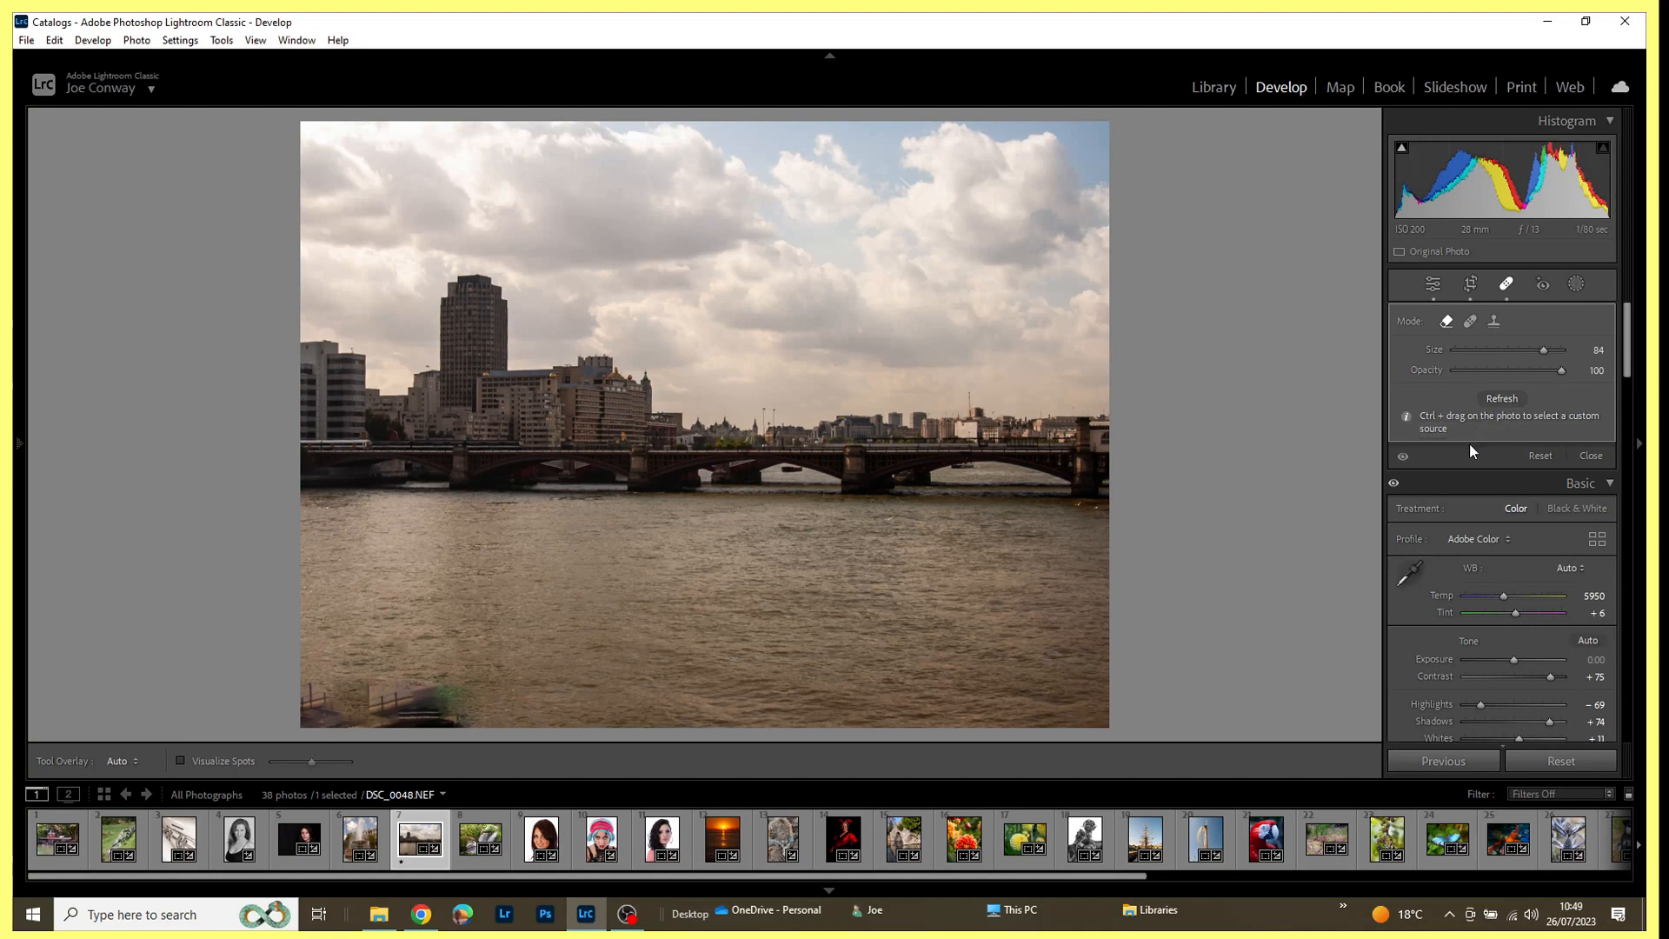
{"action": "left_click", "coordinate": [1541, 455]}
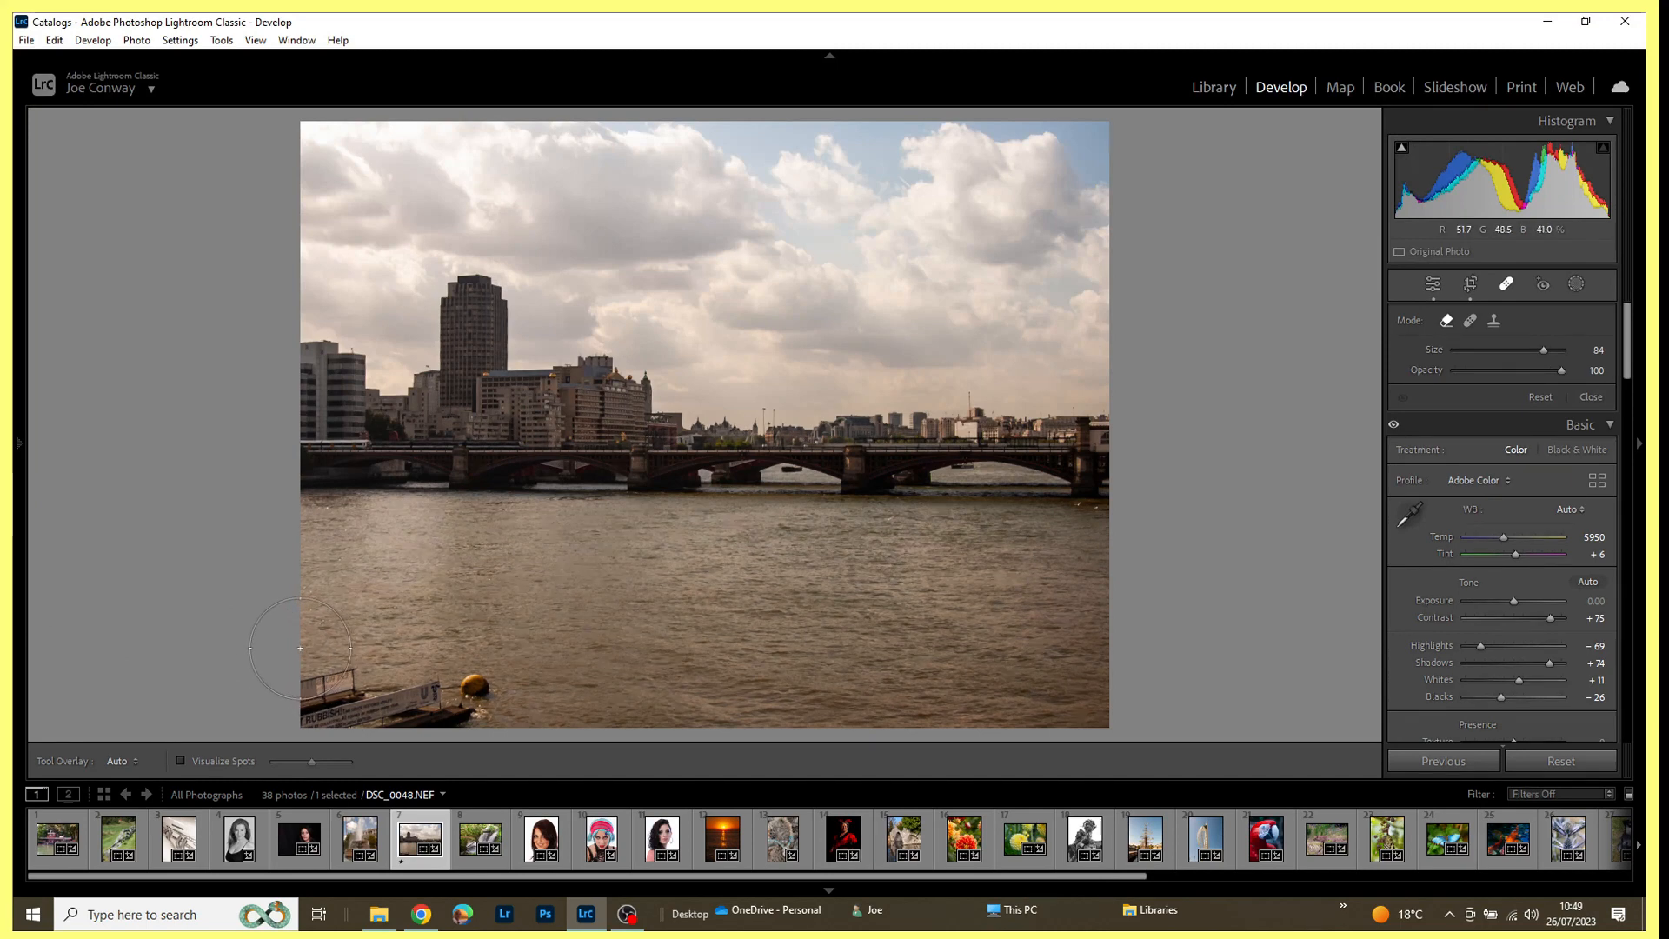
Step: Paint Content-Aware Remove over the jetty and buoy in the photo's lower-left corner and refresh the fill twice
{"action": "mouse_move", "coordinate": [299, 667]}
{"action": "left_mouse_down"}
{"action": "mouse_move", "coordinate": [321, 719]}
{"action": "mouse_move", "coordinate": [505, 706]}
{"action": "left_mouse_up"}
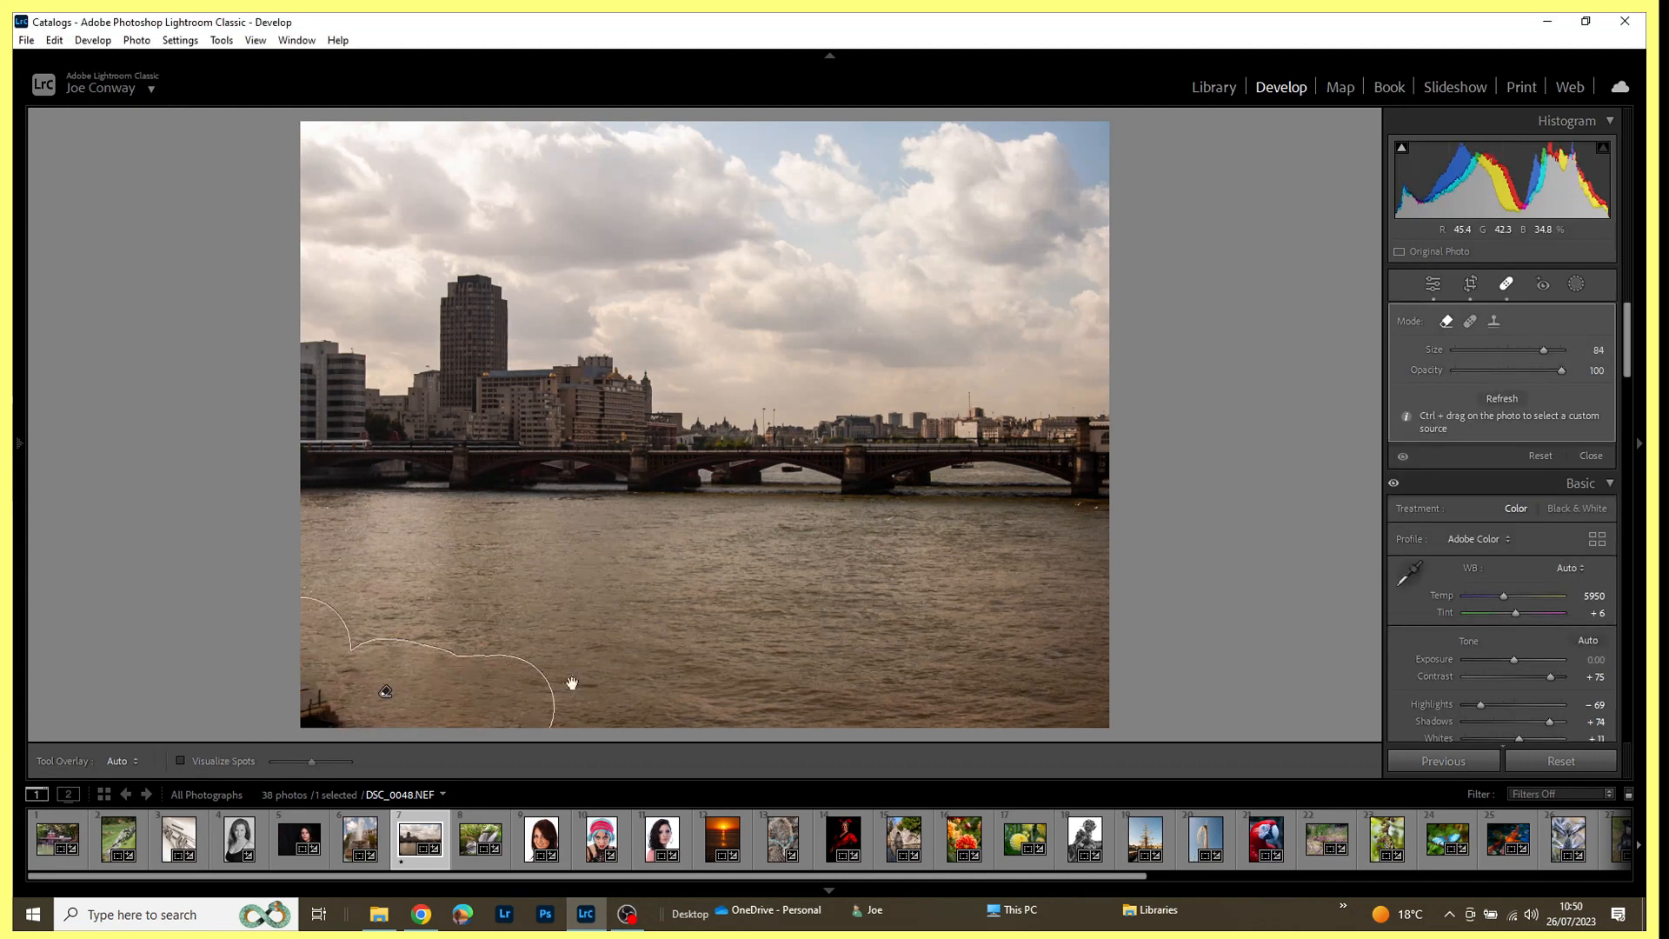
{"action": "left_click", "coordinate": [1502, 402]}
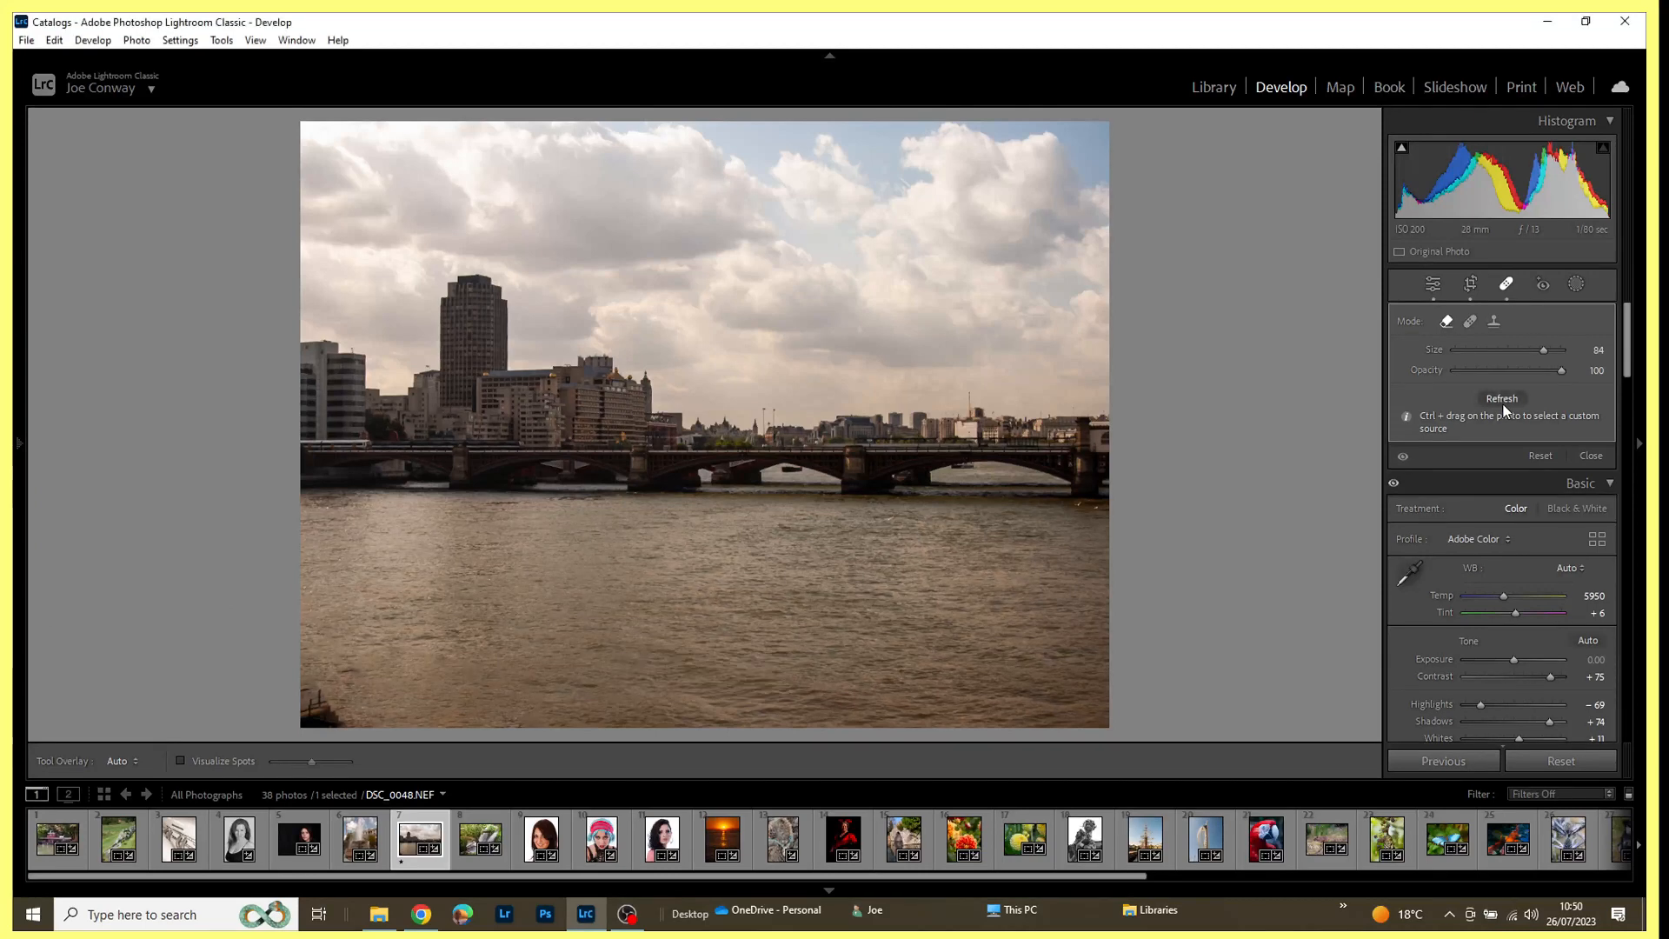
{"action": "left_click", "coordinate": [1505, 402]}
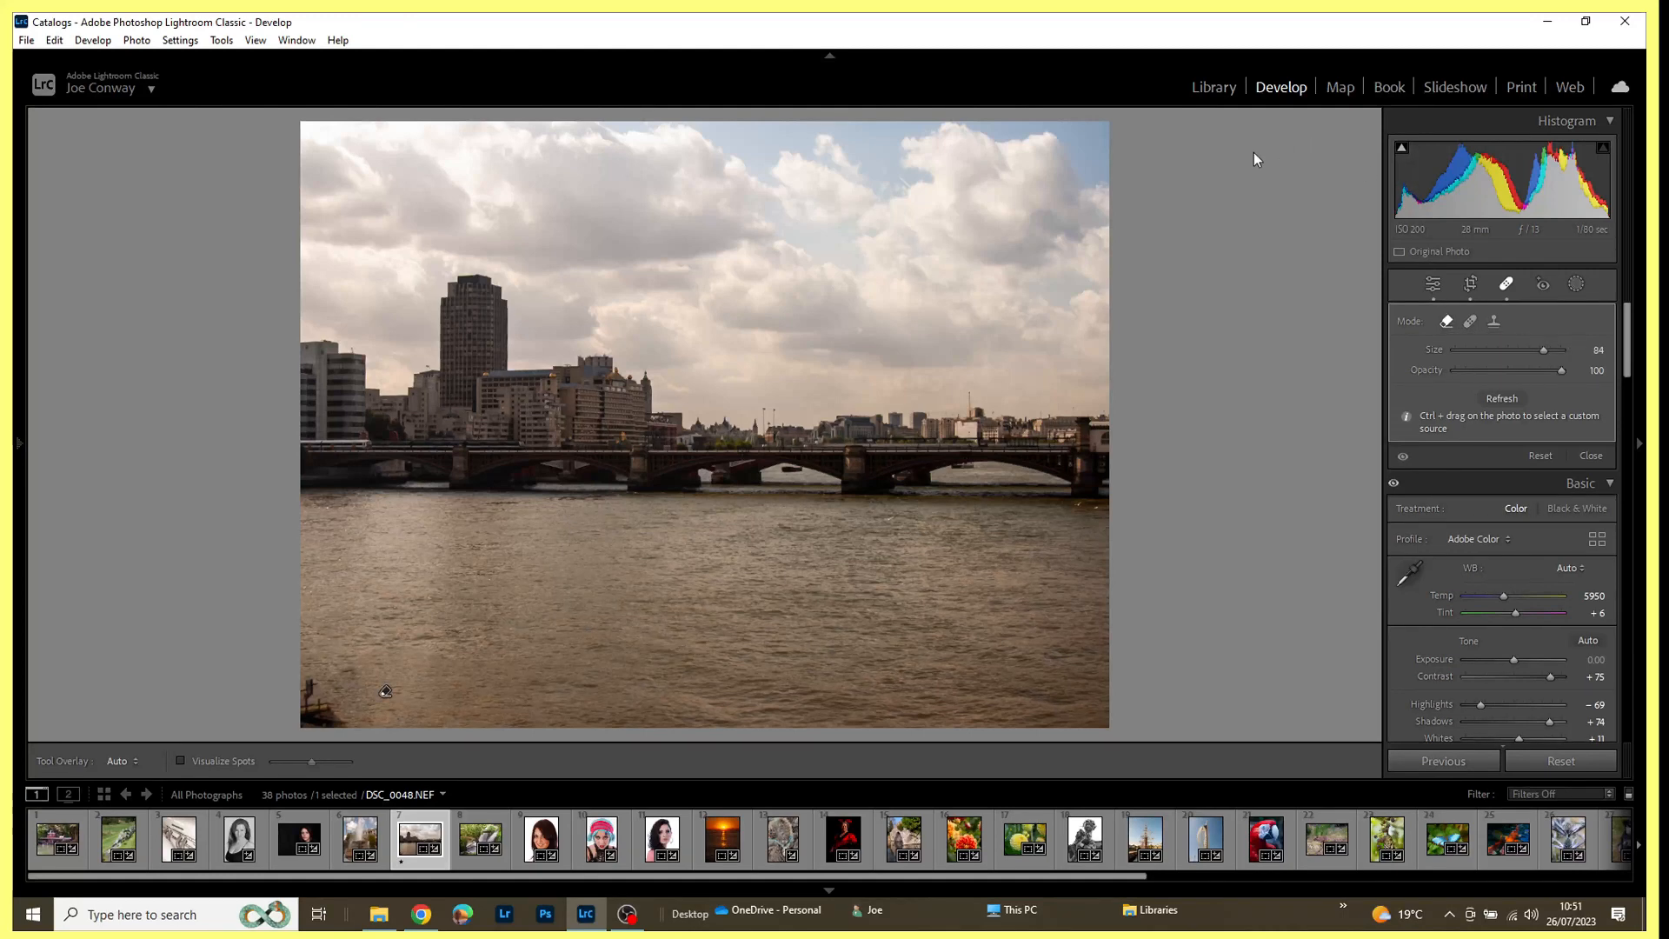
Step: Open the fountain photo DSC_0040.NEF with the healing tool and set the Content-Aware Remove brush size to 78
{"action": "key", "text": "g"}
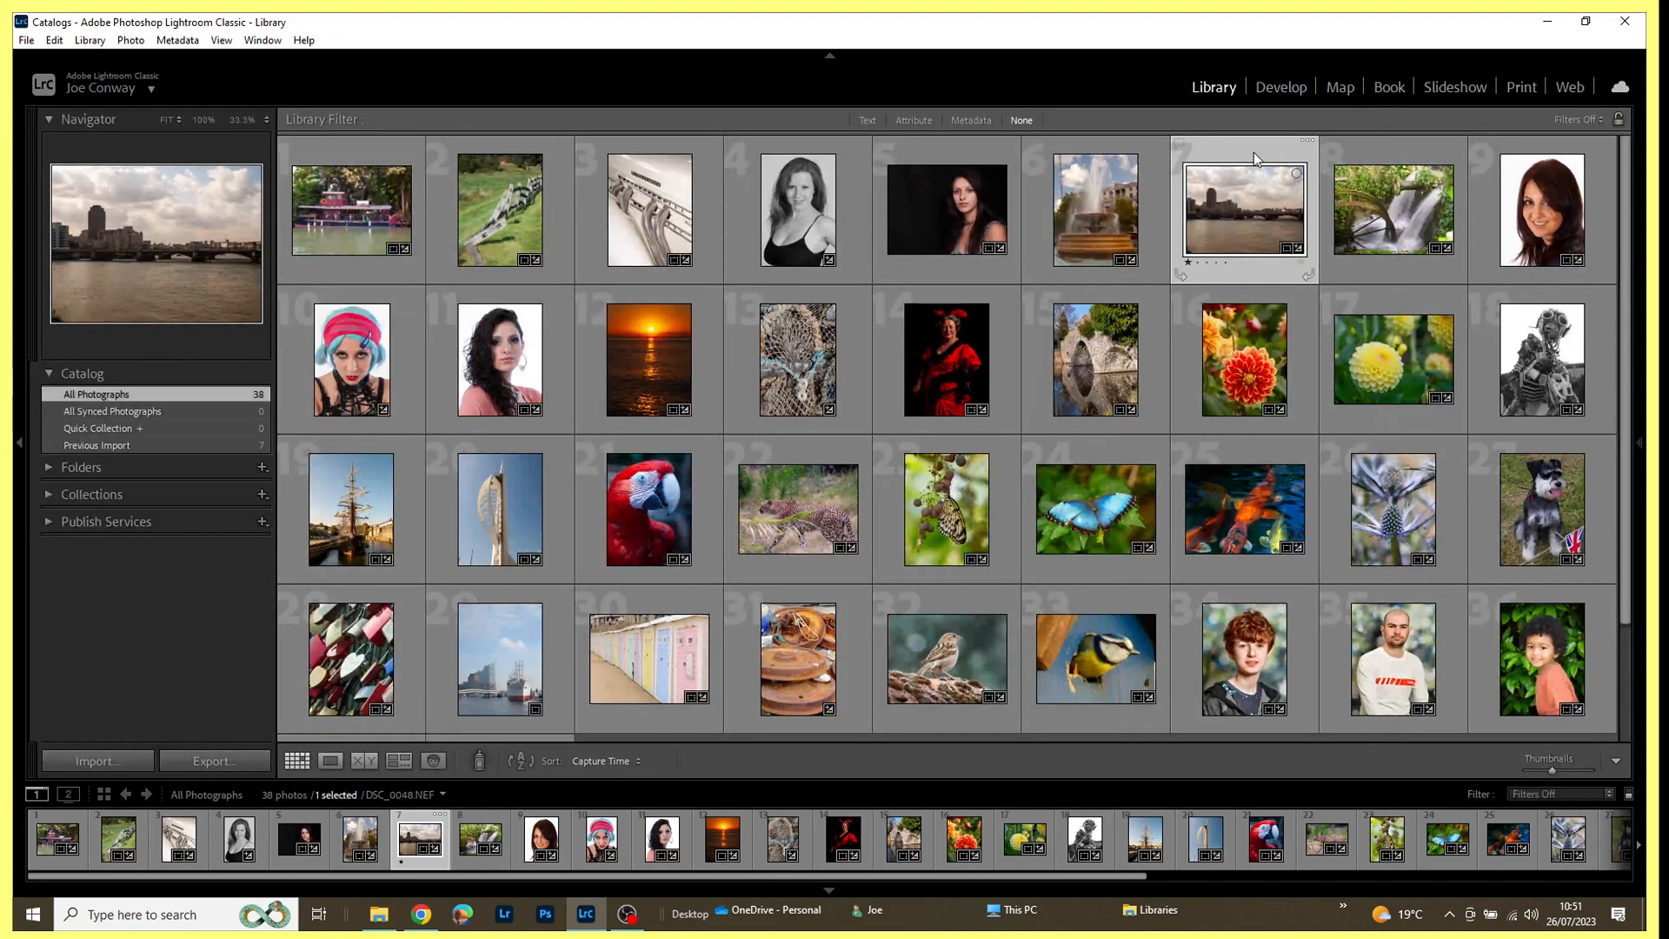
{"action": "left_click", "coordinate": [1093, 205]}
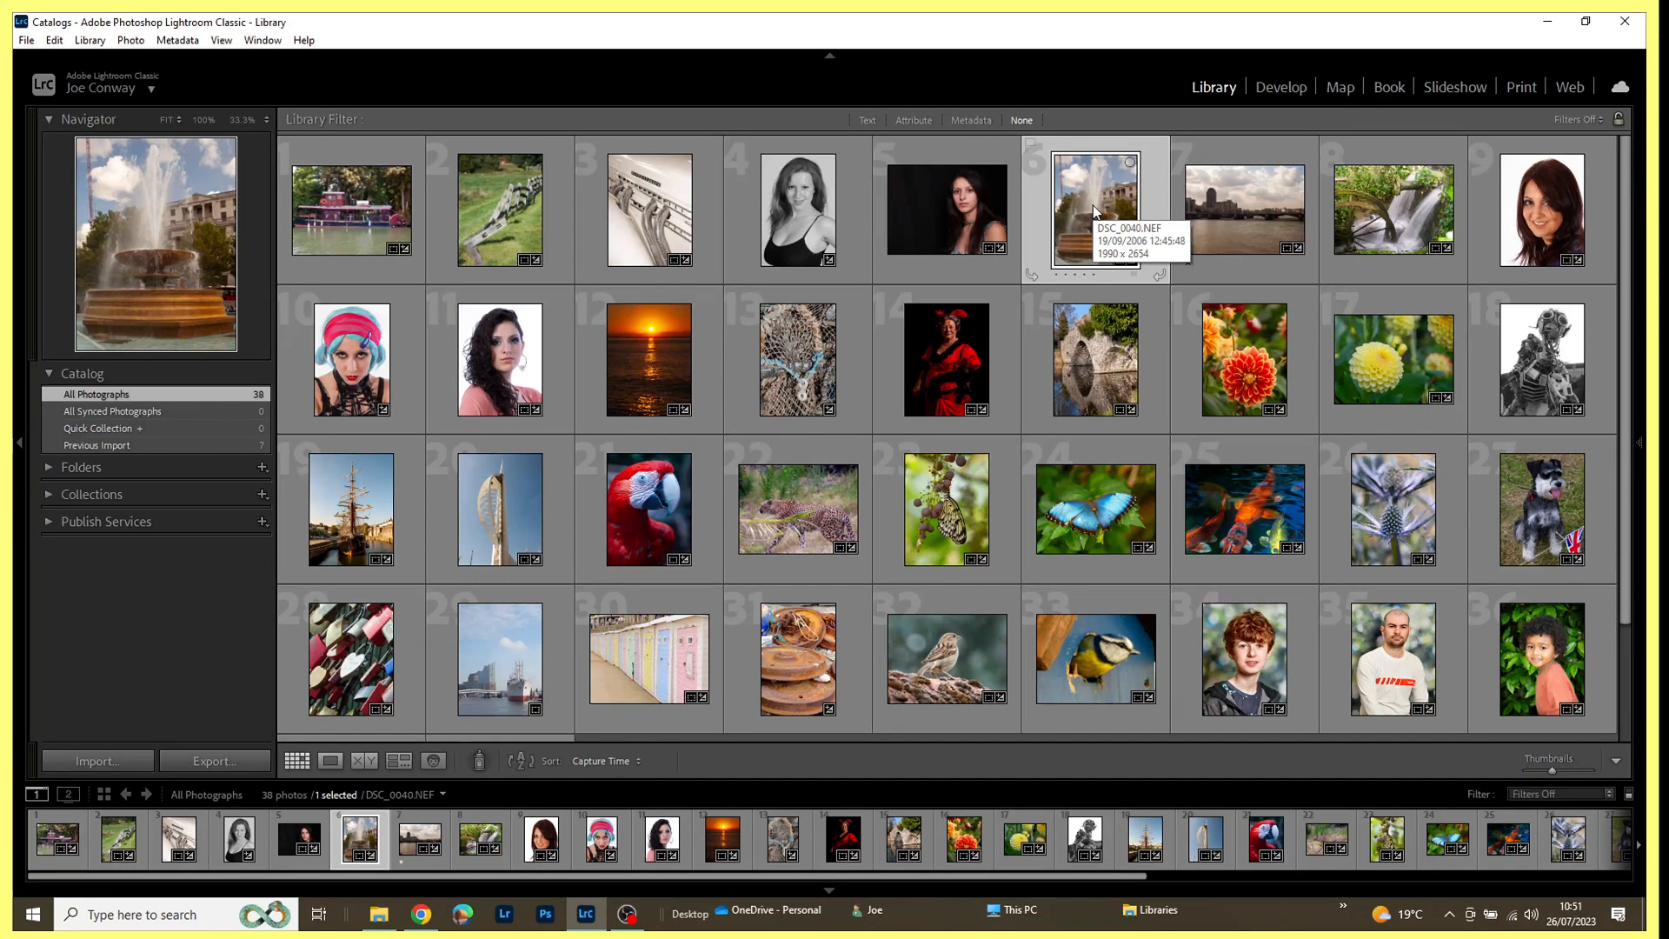
{"action": "key", "text": "q"}
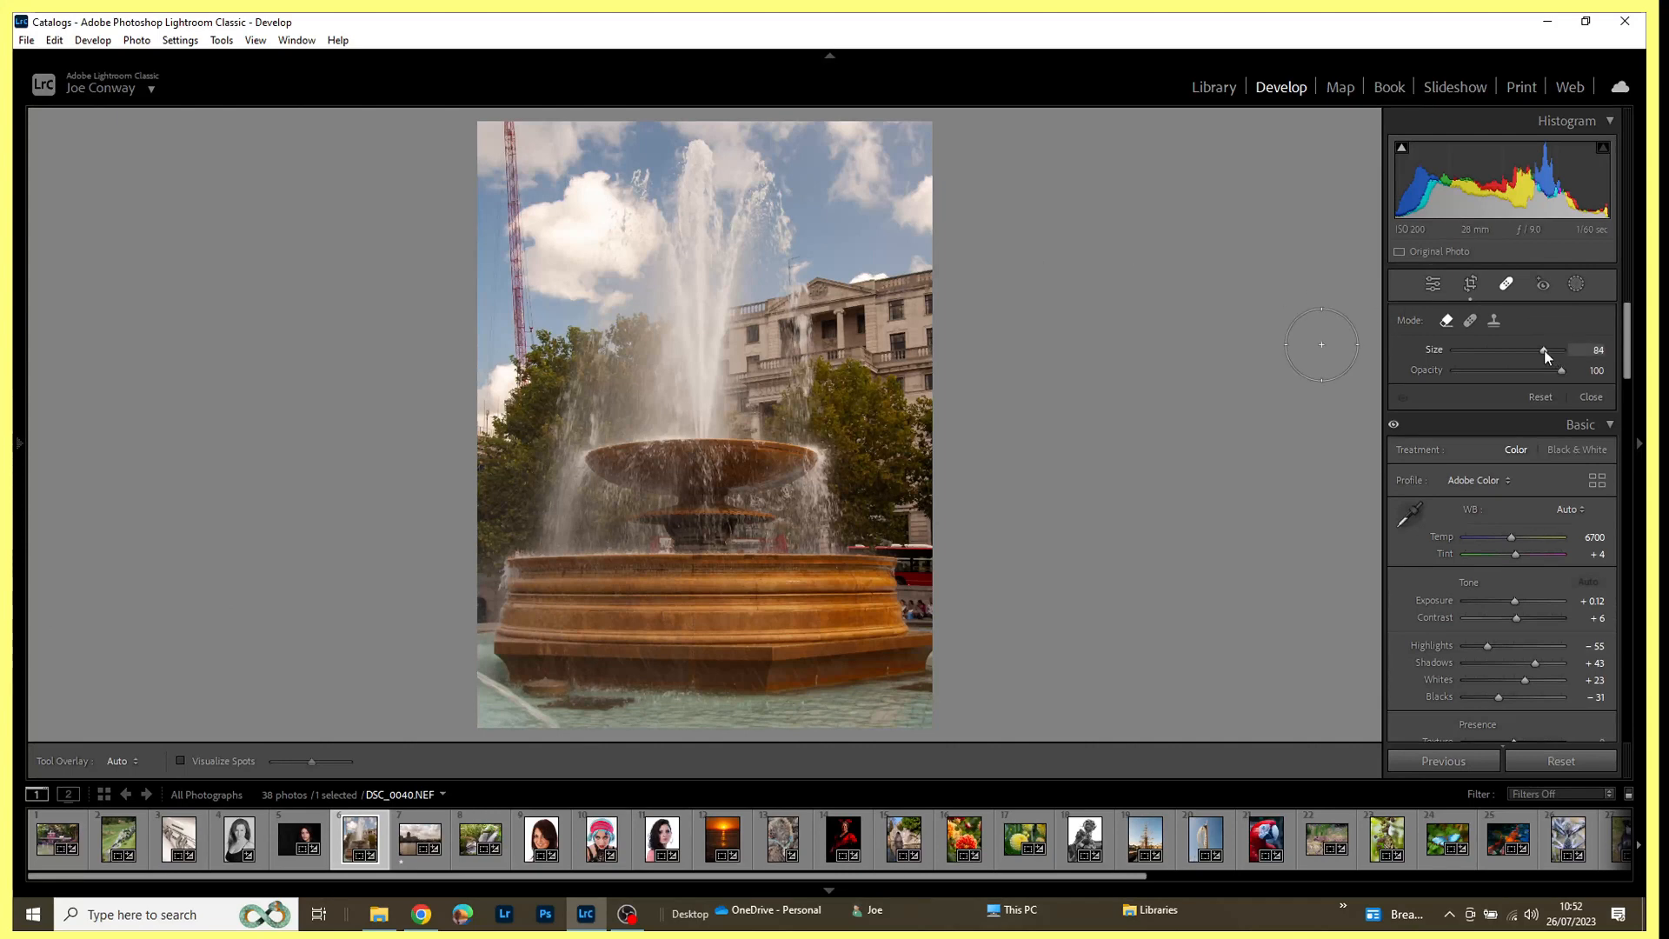
{"action": "left_click_drag", "start_coordinate": [1537, 351], "coordinate": [1539, 353]}
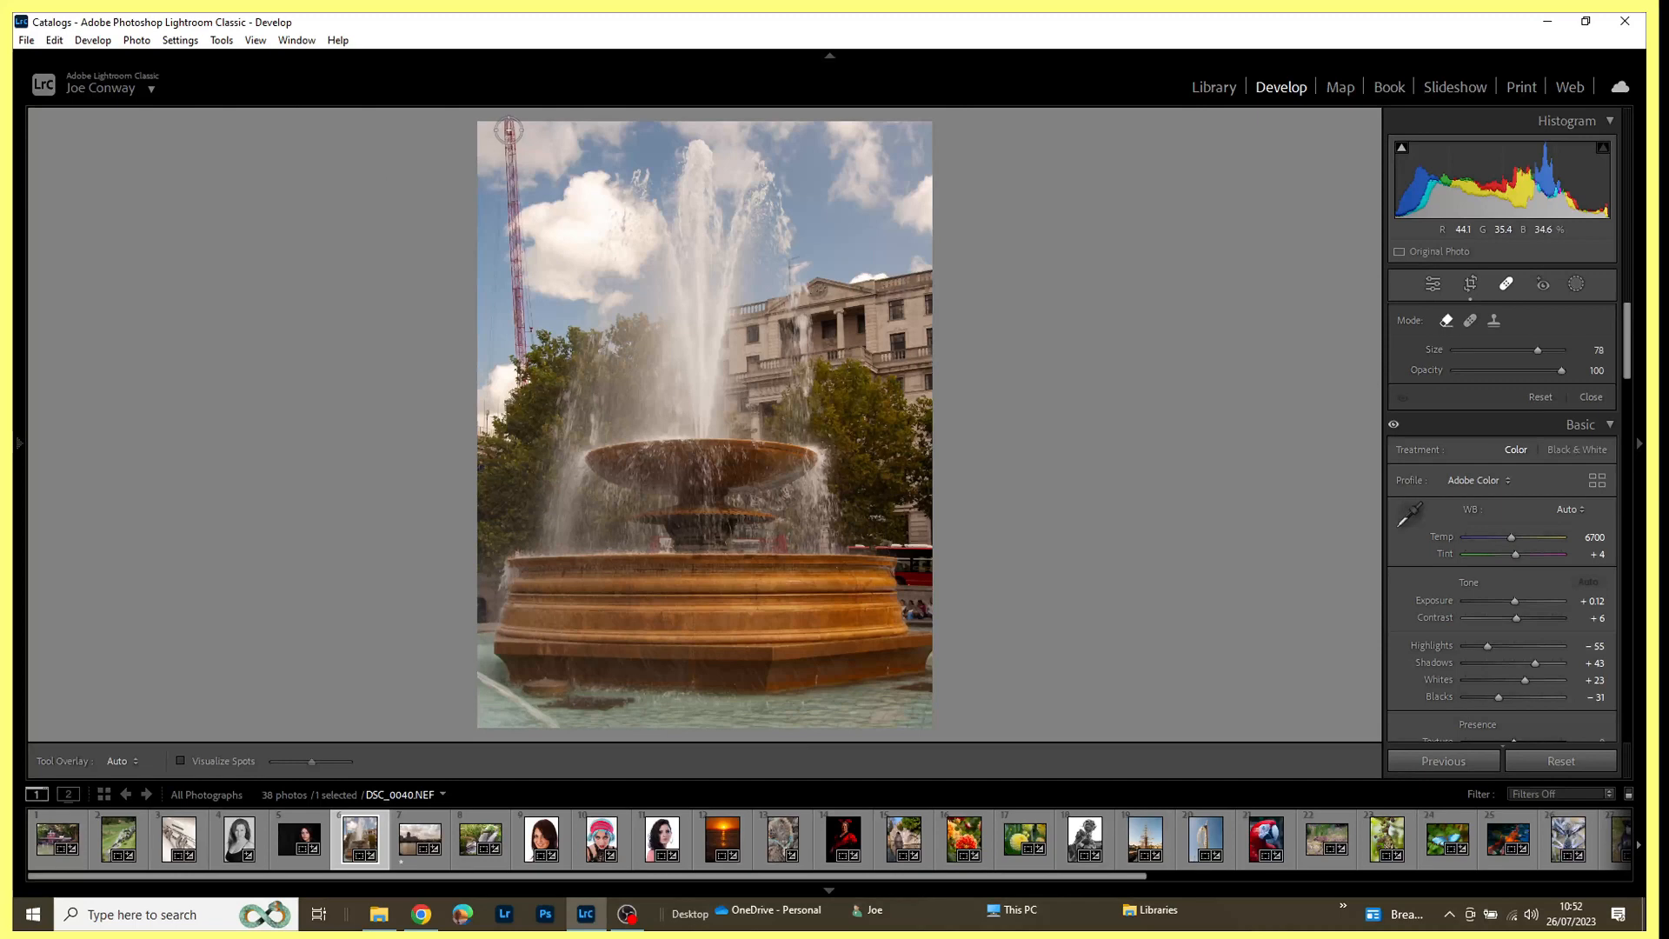
Step: Paint Content-Aware Remove over the top of the red crane in the sky, and set the tool overlay to Never
{"action": "left_click_drag", "start_coordinate": [507, 135], "coordinate": [511, 184]}
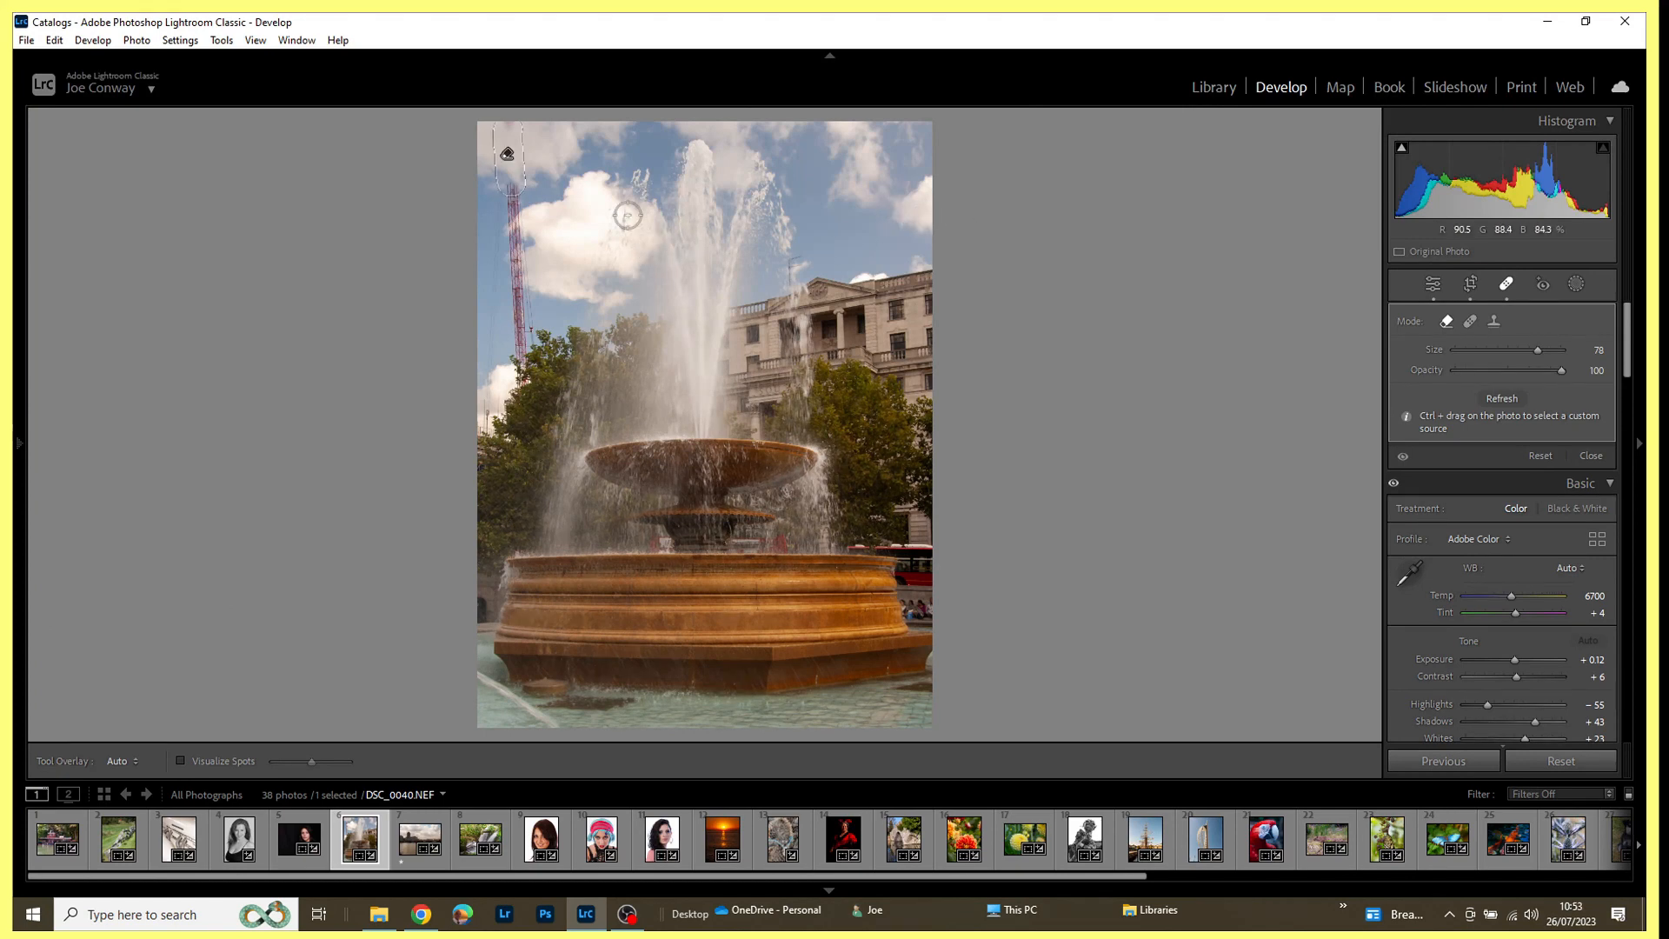
{"action": "key", "text": "h"}
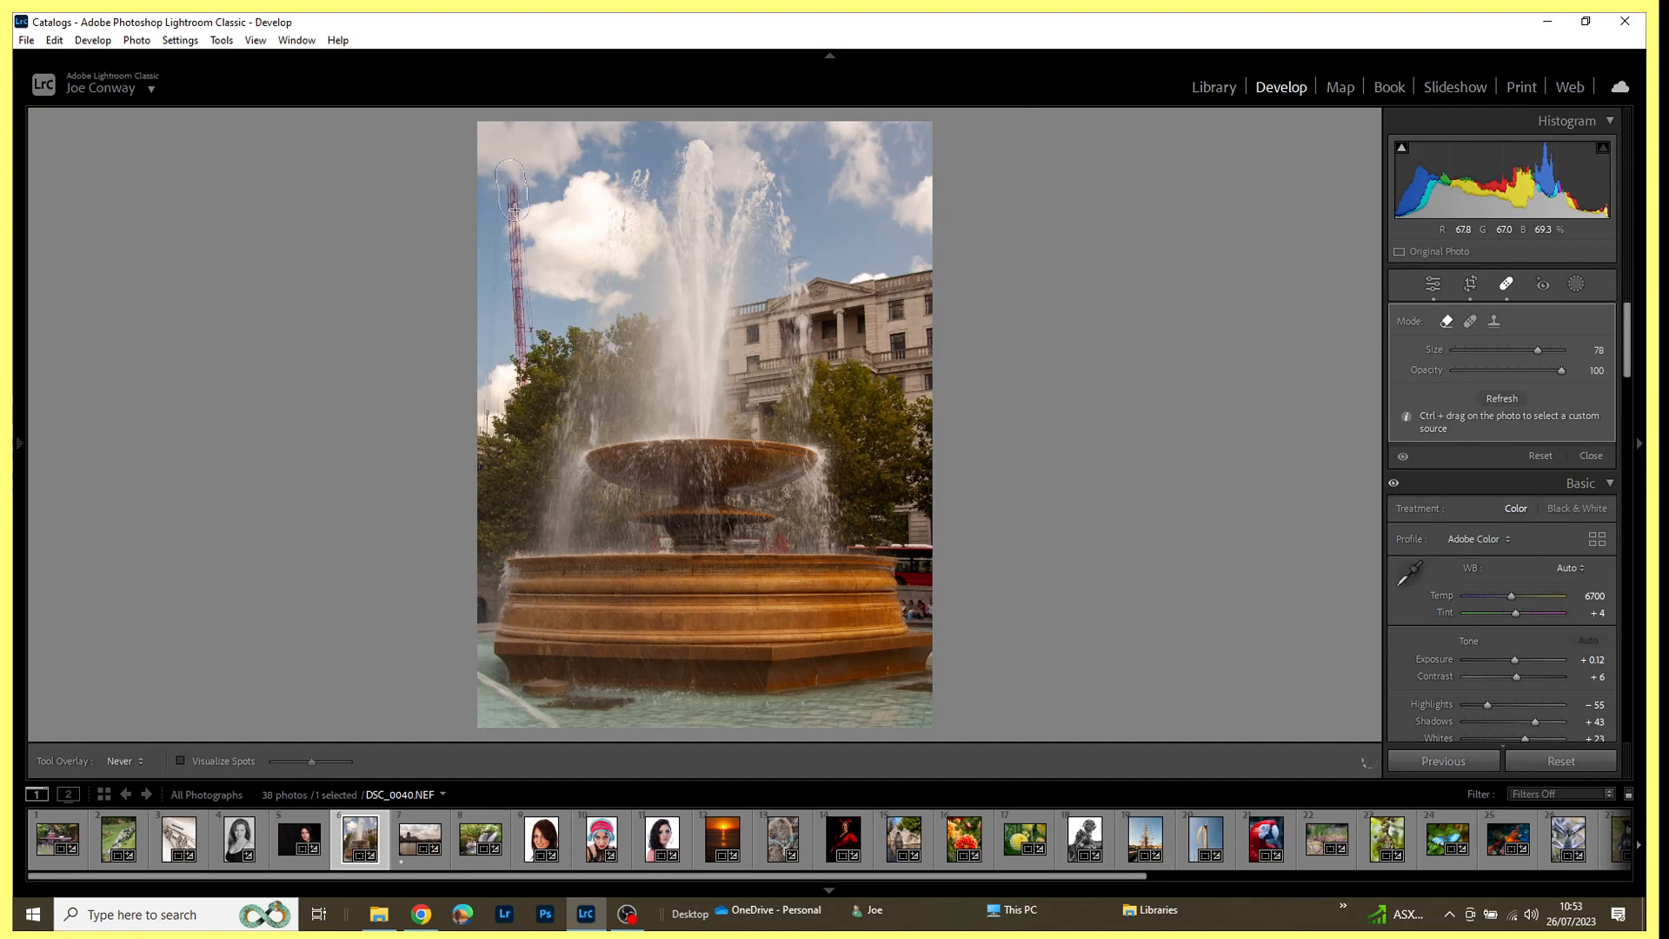
{"action": "left_click_drag", "start_coordinate": [512, 218], "coordinate": [512, 229]}
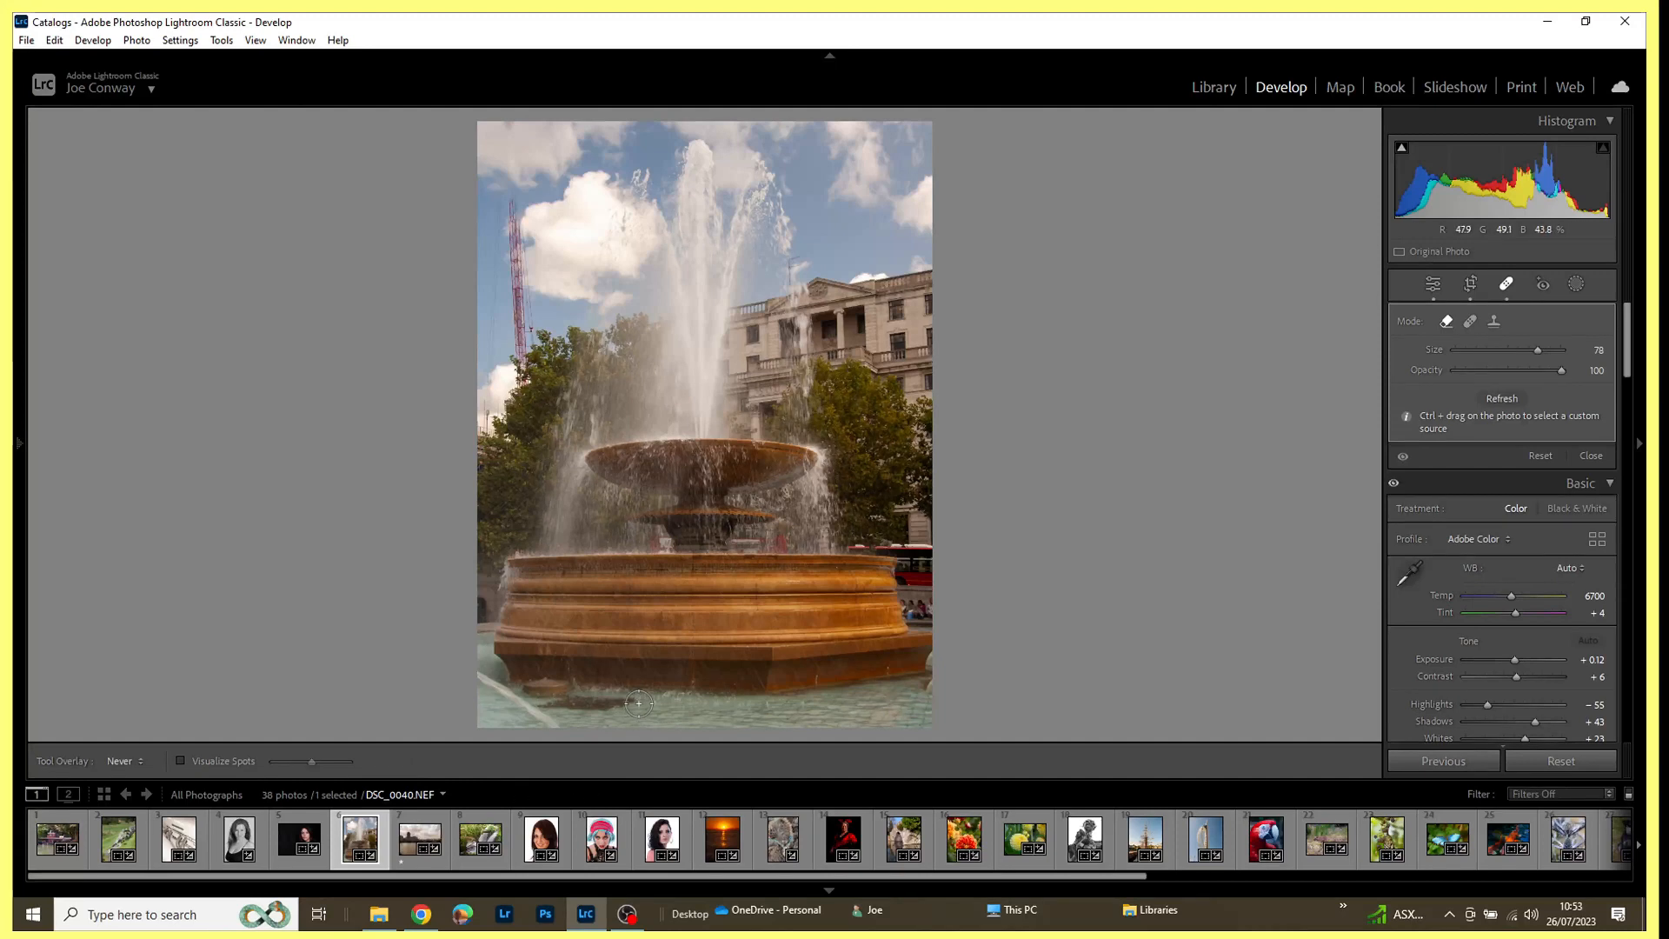
Step: Paint Content-Aware Remove over the pale diagonal line in the pool at the photo's lower-left corner and its leftover artefacts
{"action": "mouse_move", "coordinate": [635, 707]}
{"action": "left_mouse_down"}
{"action": "mouse_move", "coordinate": [478, 720]}
{"action": "mouse_move", "coordinate": [481, 682]}
{"action": "mouse_move", "coordinate": [561, 738]}
{"action": "left_mouse_up"}
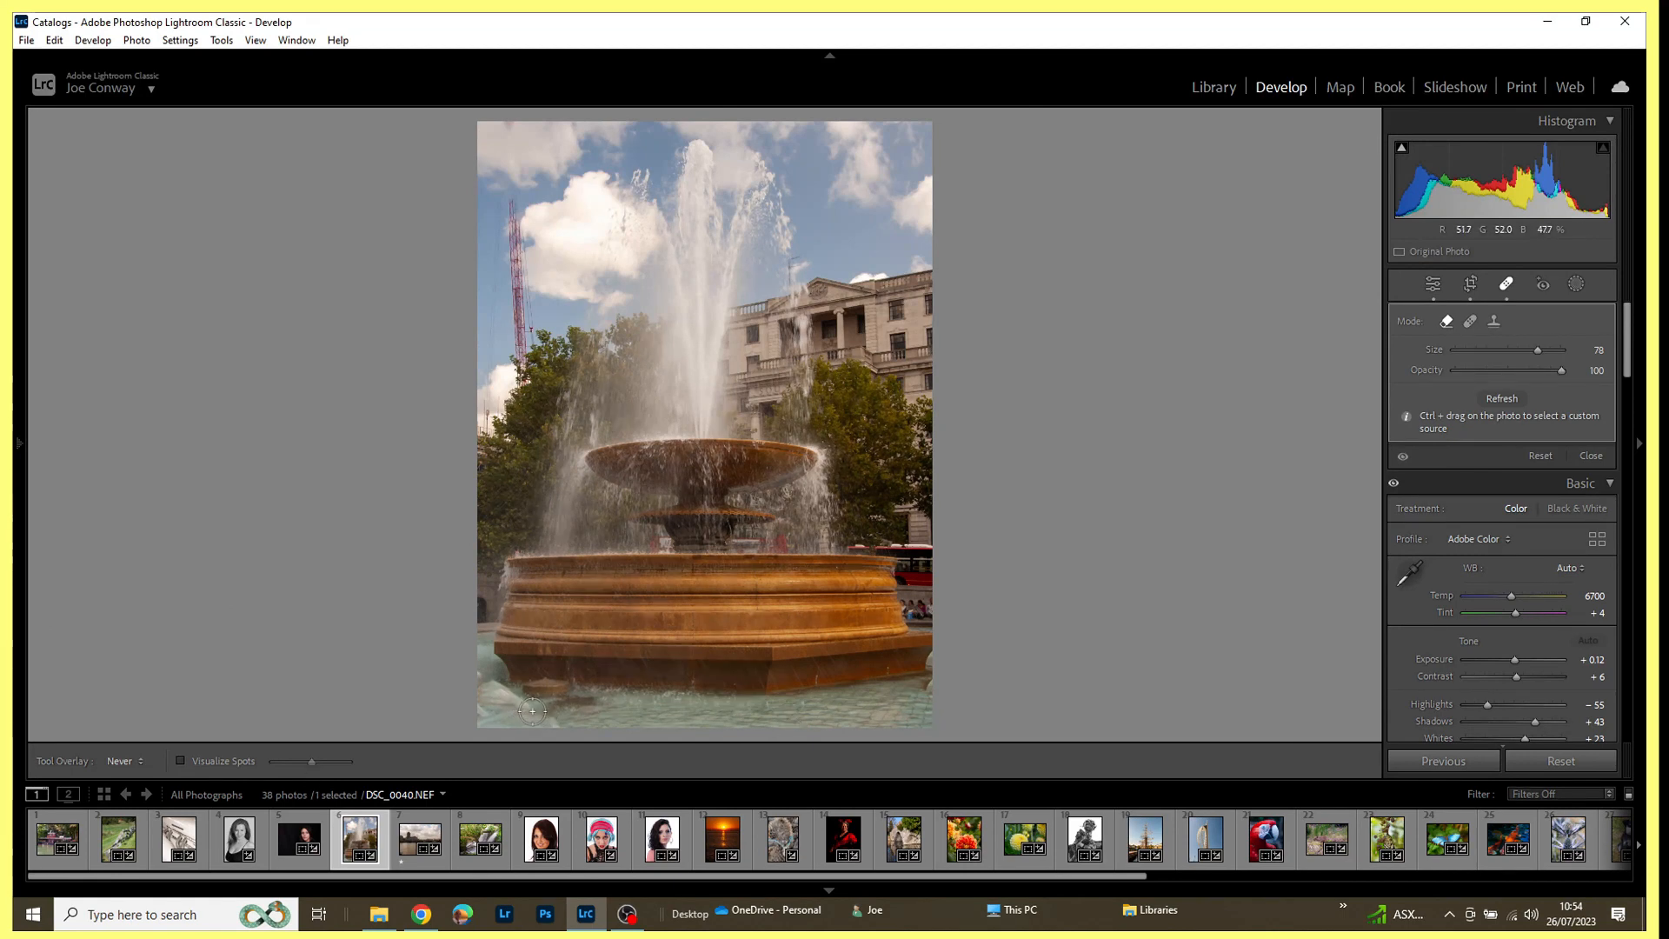
{"action": "left_click_drag", "start_coordinate": [532, 712], "coordinate": [480, 685]}
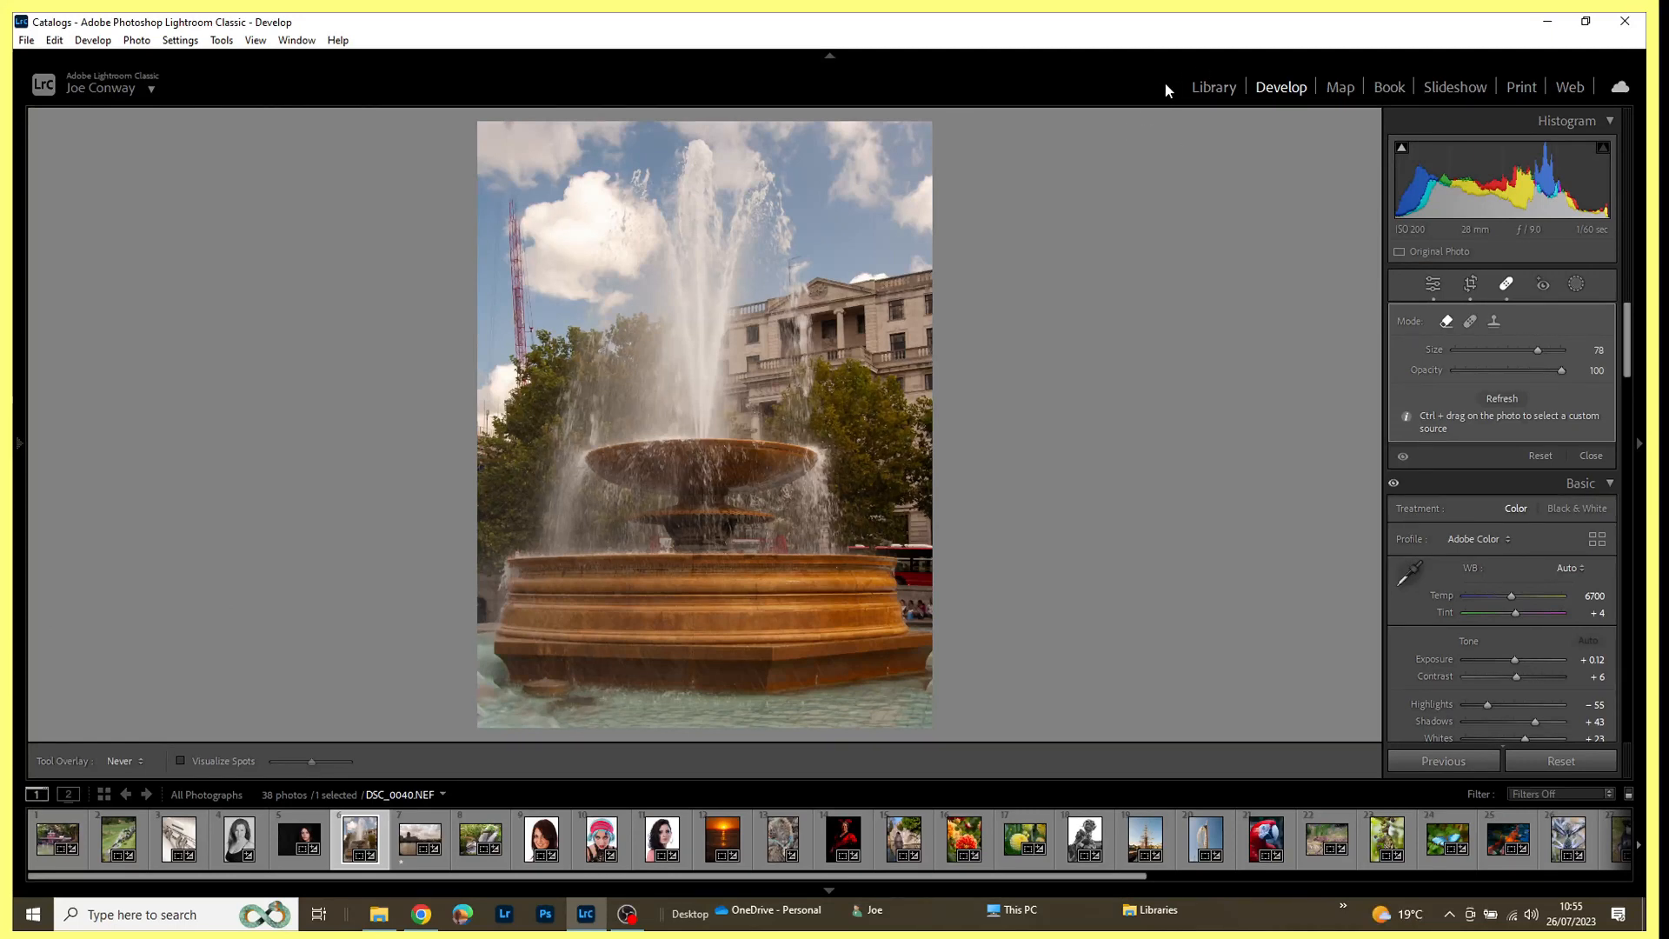
Step: Open the tower photo _JCC1694.NEF for developing and set the healing tool to Heal mode
{"action": "key", "text": "g"}
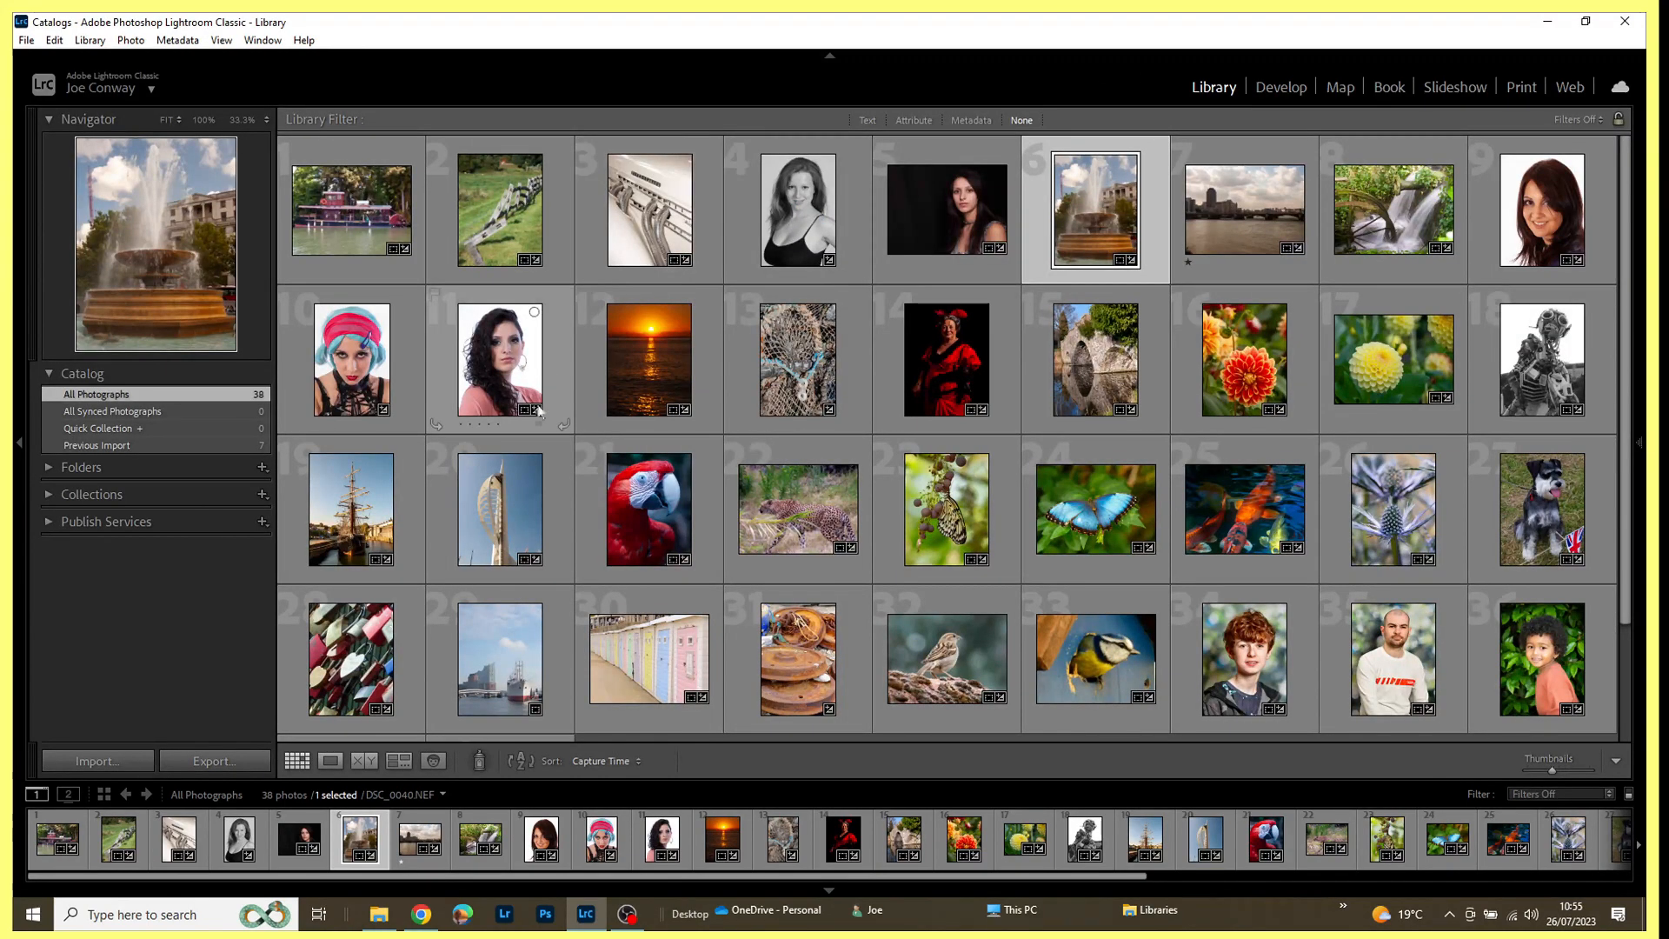
{"action": "left_click", "coordinate": [505, 518]}
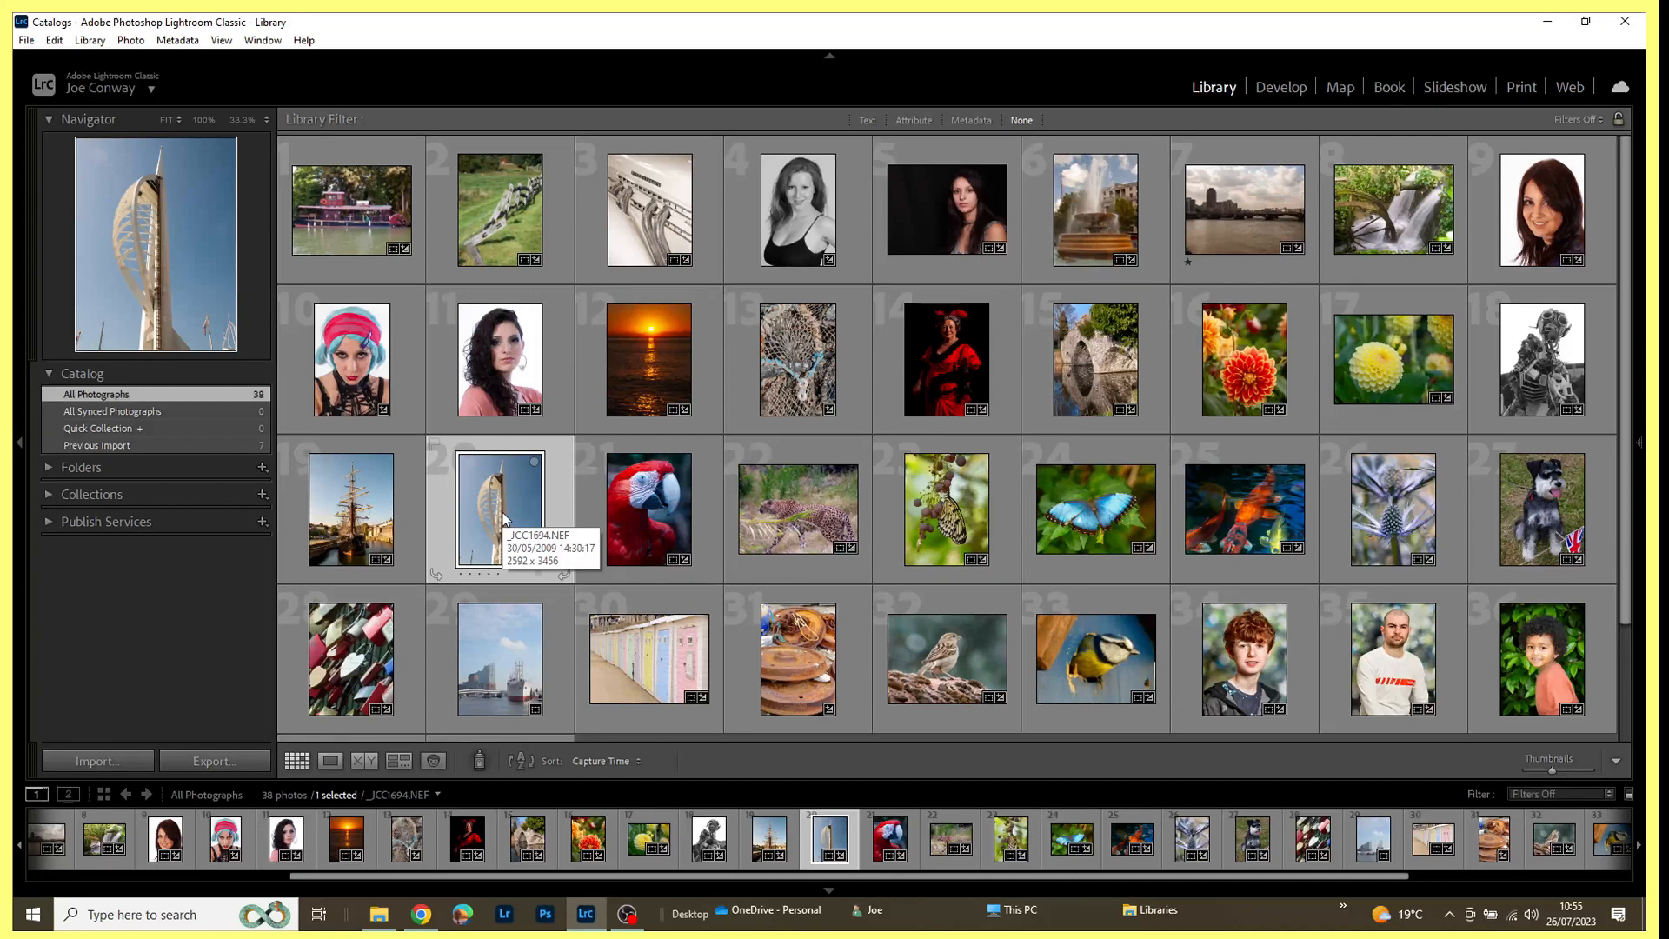
{"action": "key", "text": "d"}
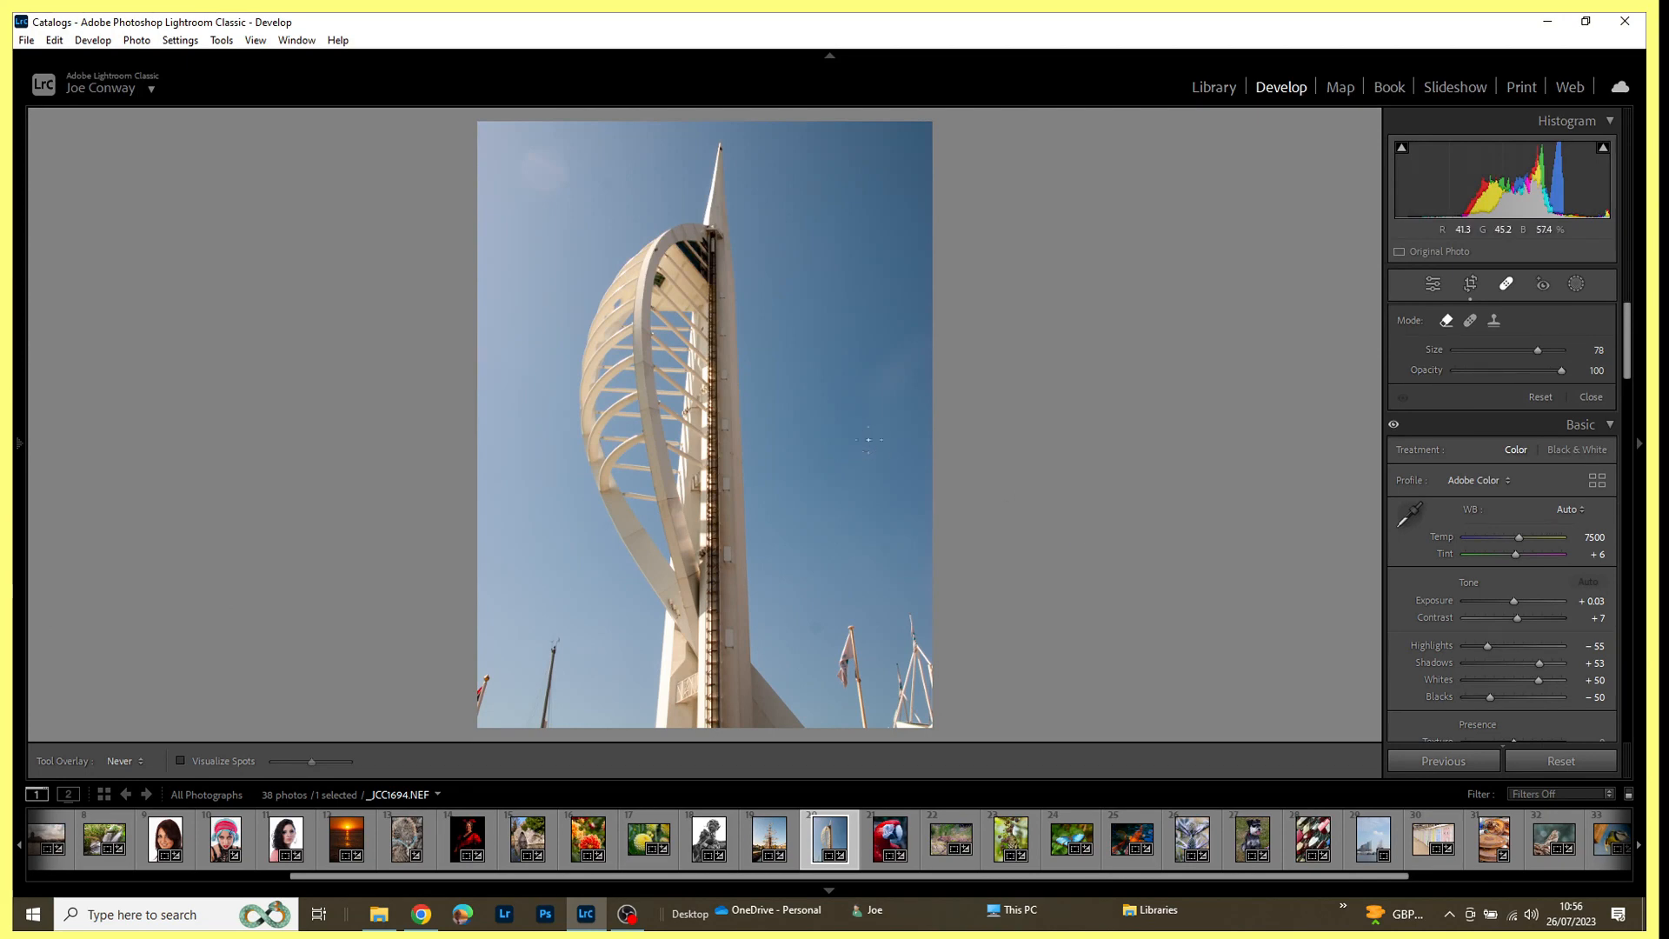
{"action": "left_click", "coordinate": [1496, 321]}
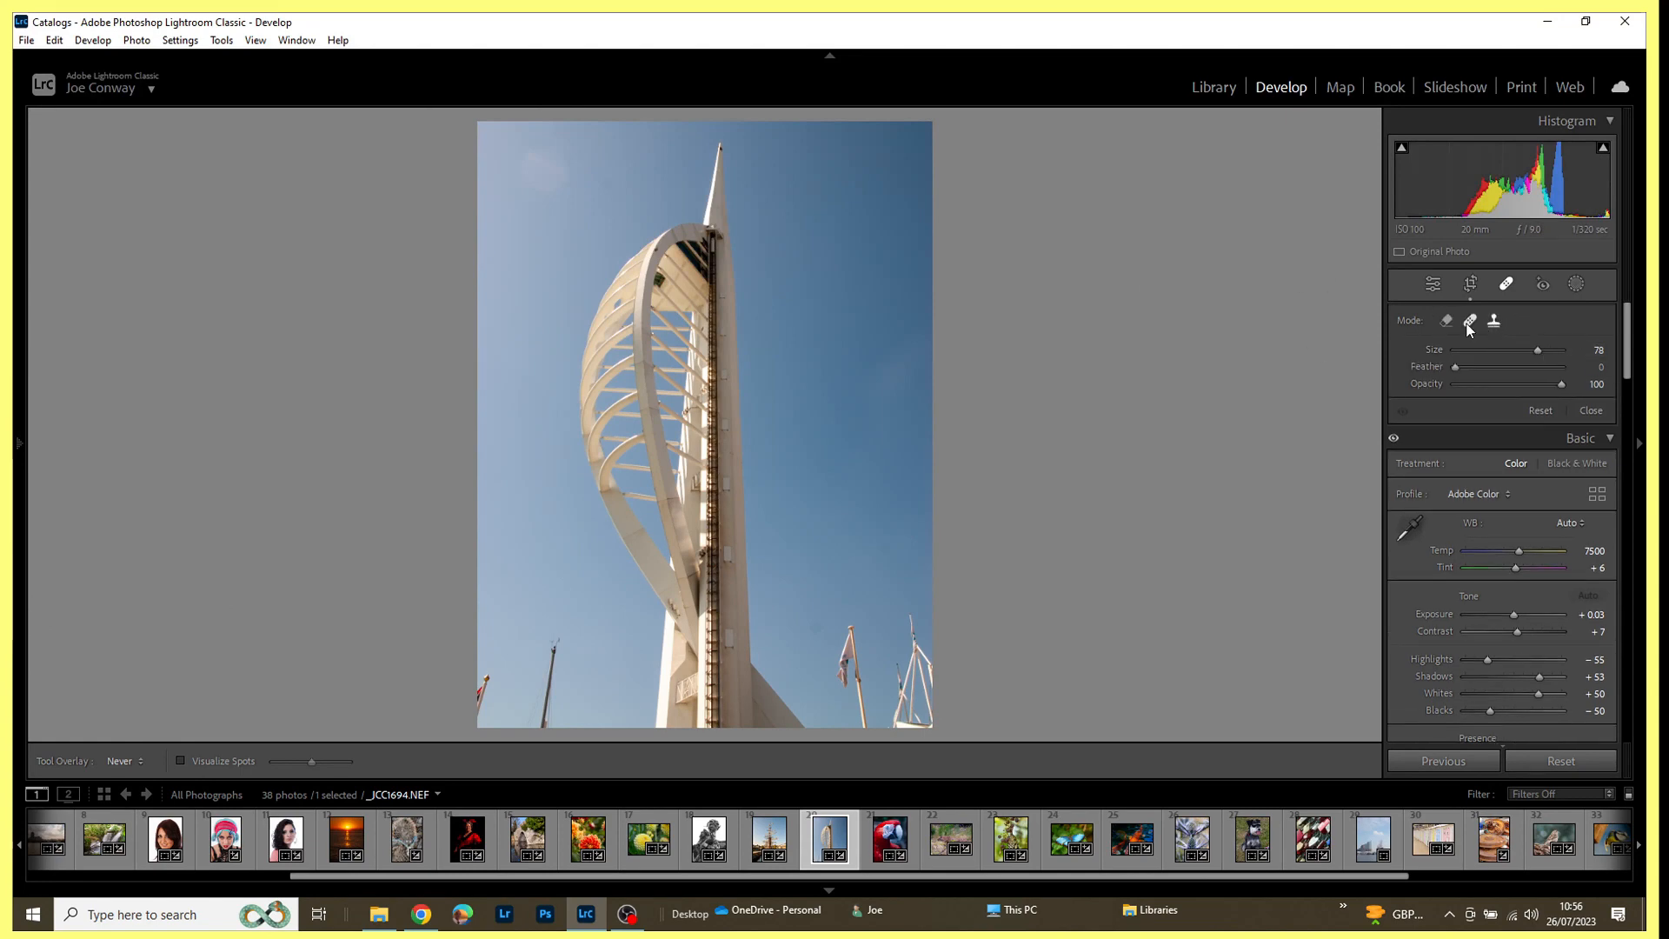
{"action": "left_click", "coordinate": [1471, 322]}
Step: Compare the tower photo with and without Visualize Spots, leave it on, and raise its threshold close to the maximum
{"action": "left_click", "coordinate": [180, 761]}
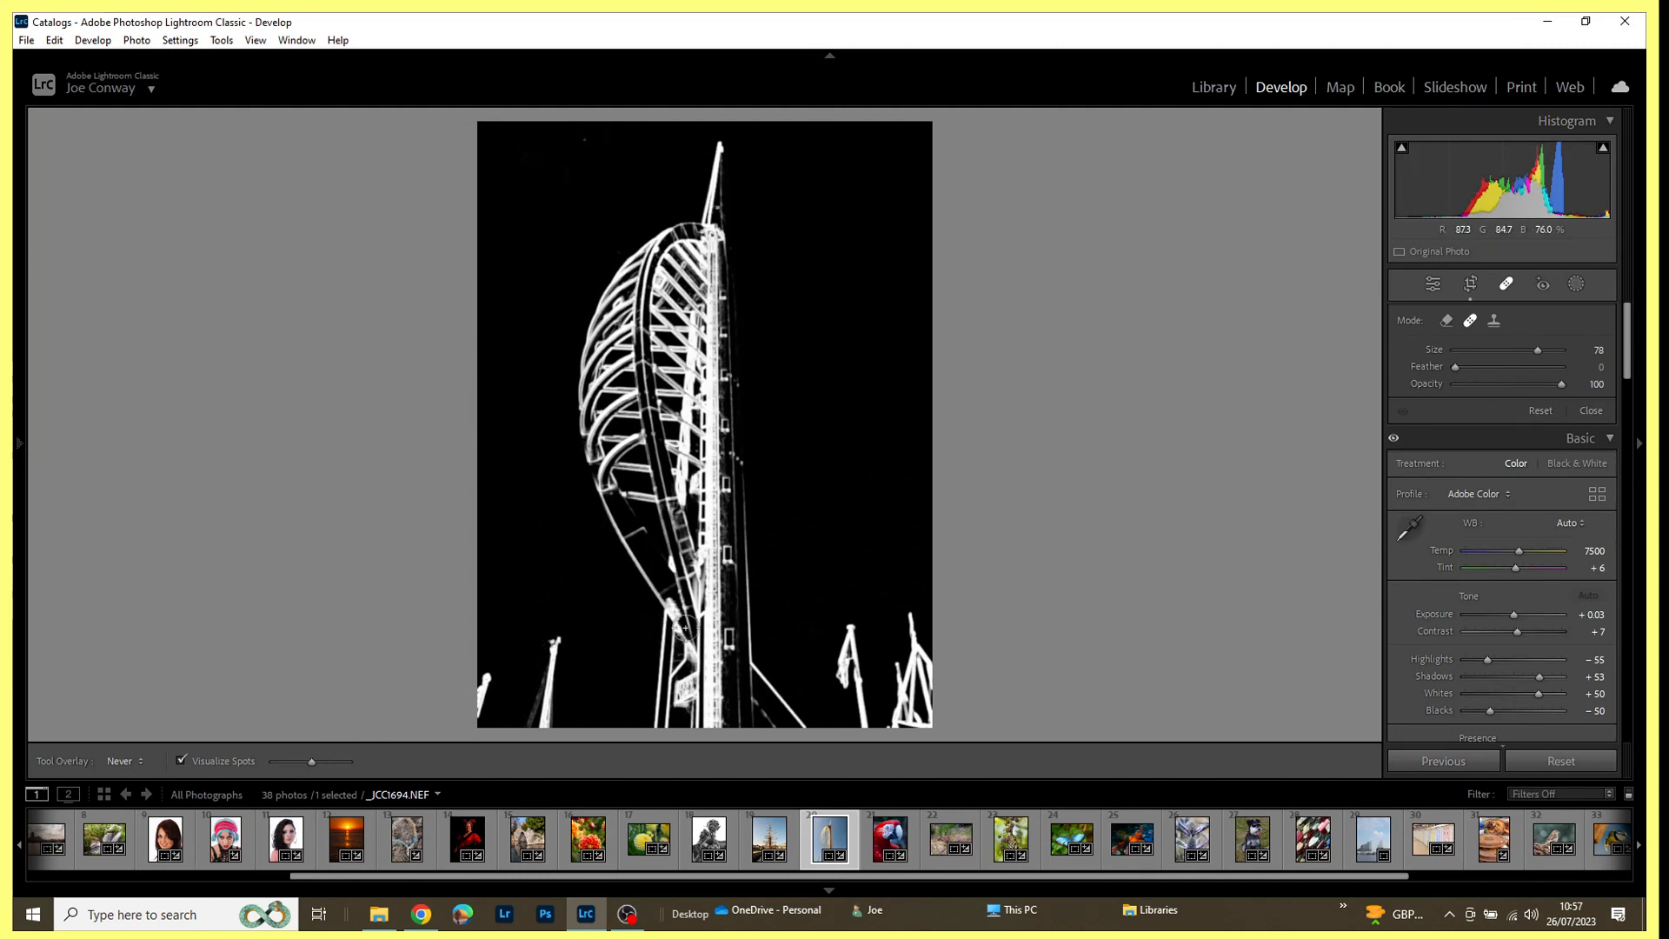
{"action": "left_click", "coordinate": [182, 760]}
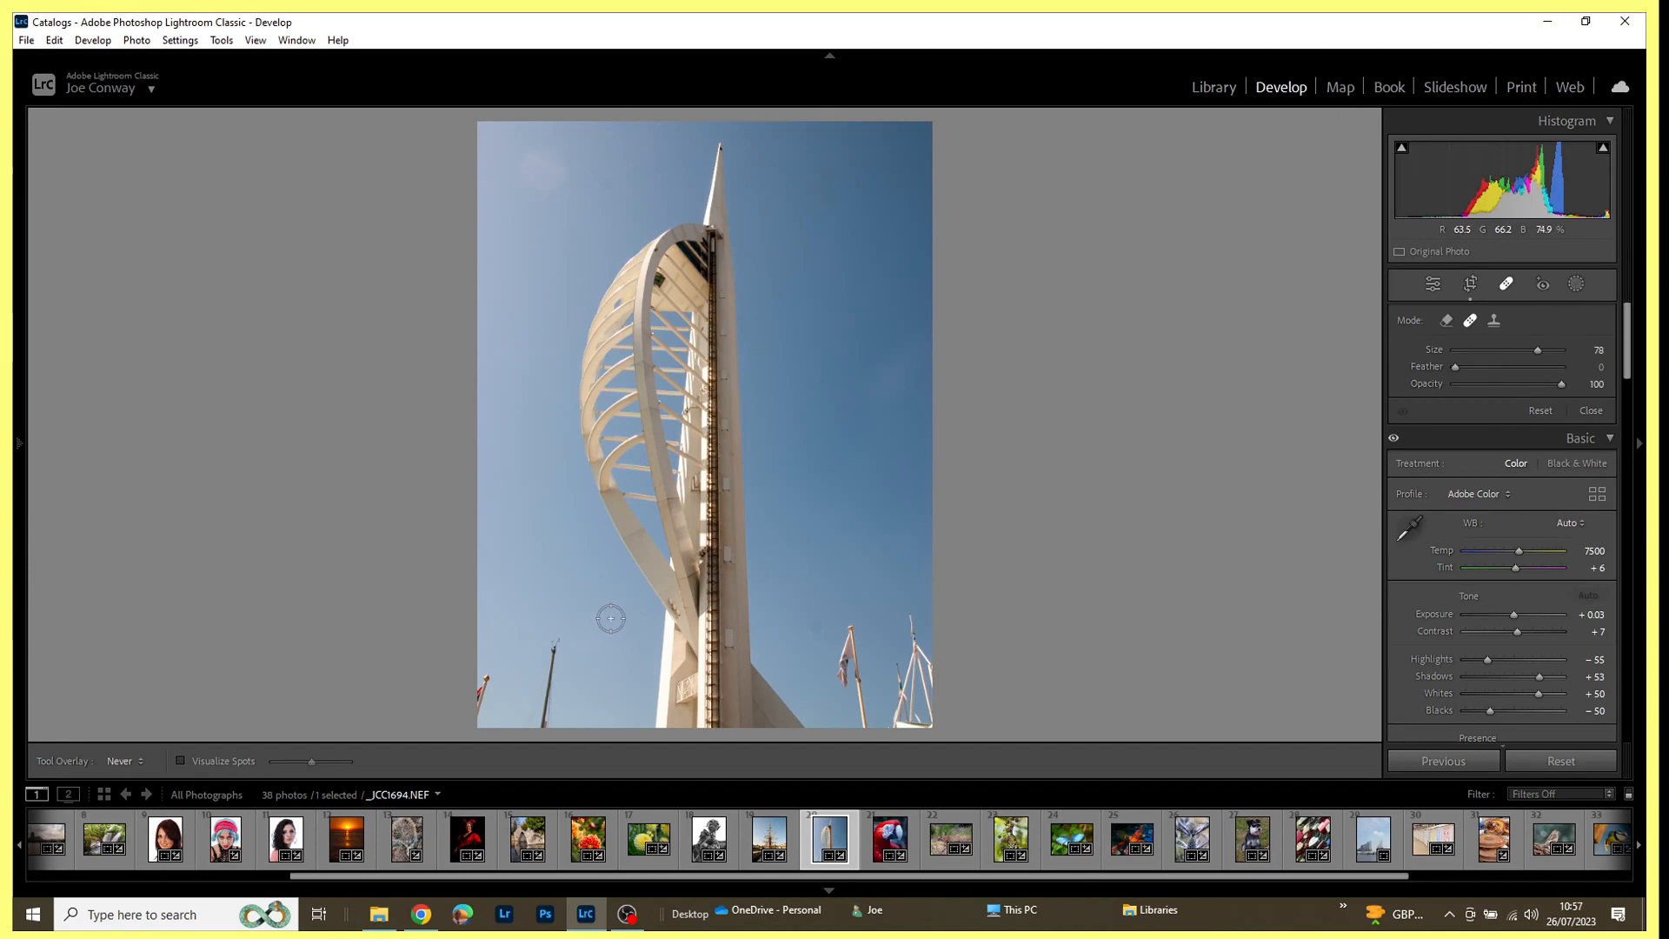
{"action": "left_click", "coordinate": [181, 760]}
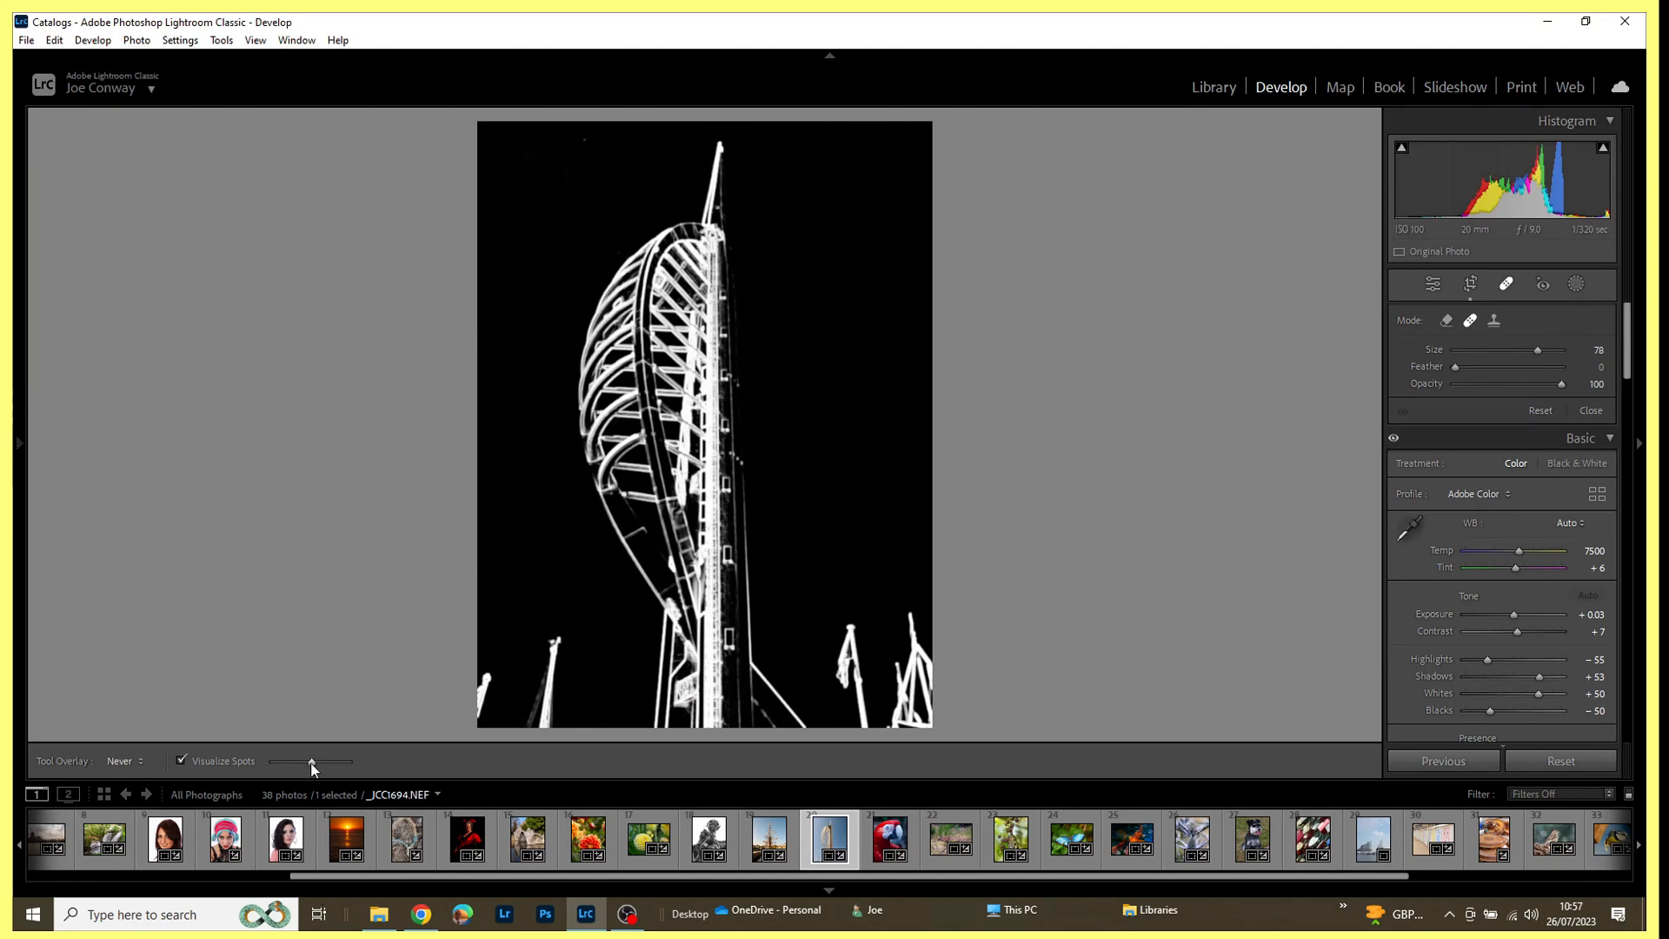
{"action": "left_click_drag", "start_coordinate": [311, 764], "coordinate": [346, 764]}
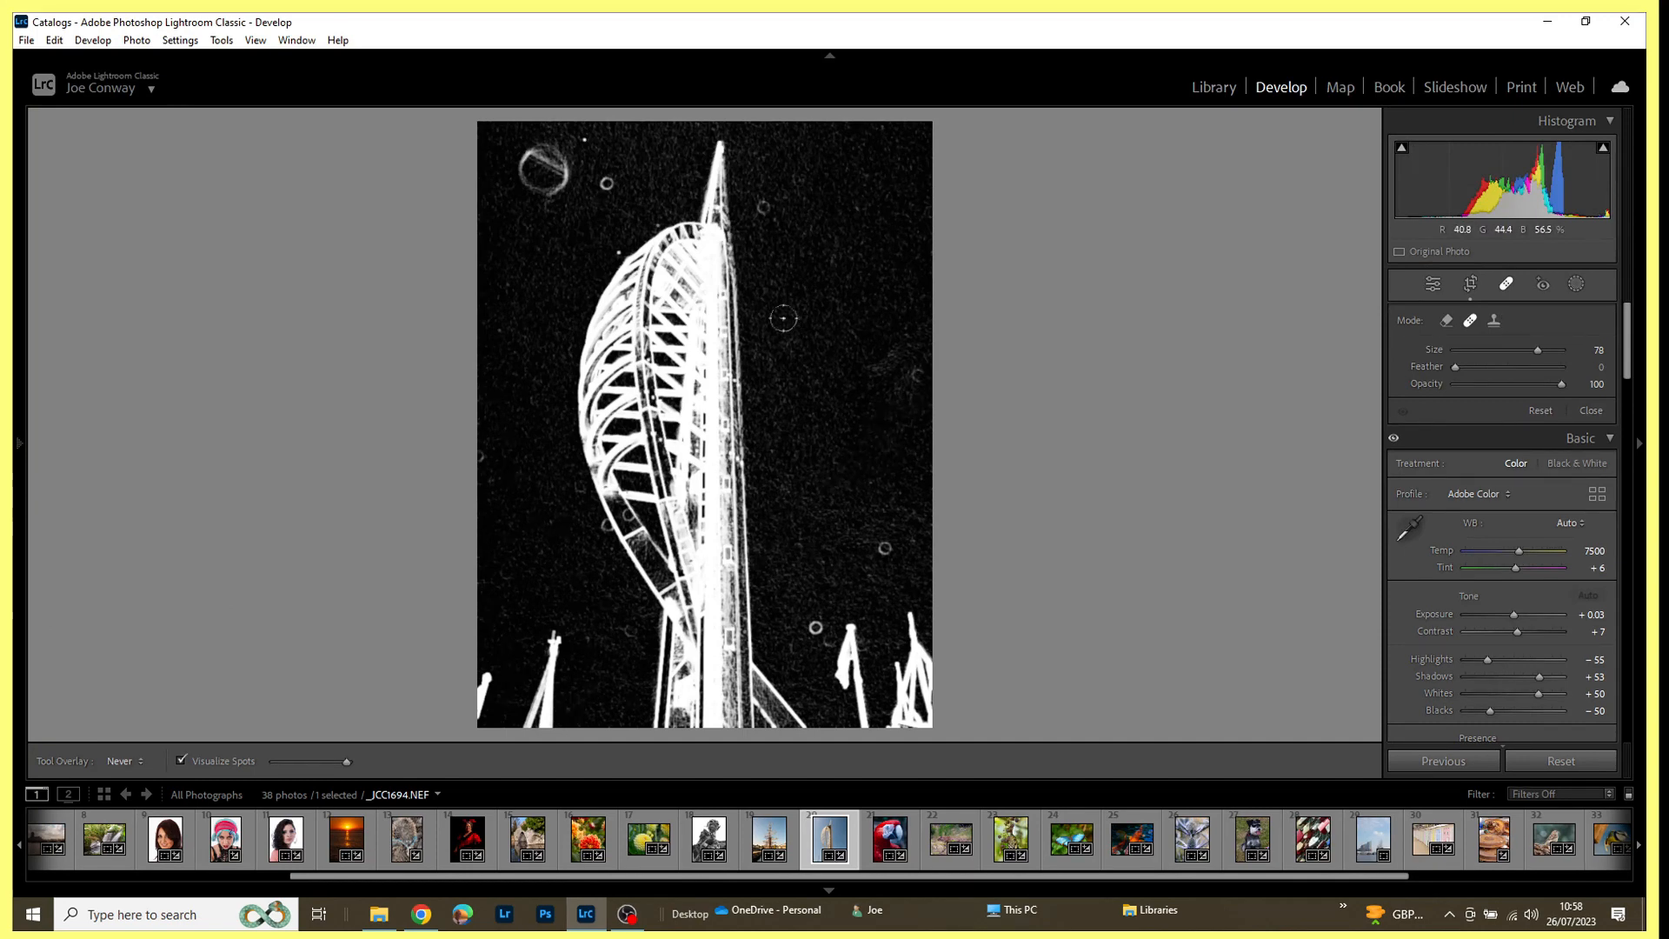
Step: Heal the dust spots in the sky, using a size of 86 for the large ring in the photo's upper-left corner
{"action": "left_click", "coordinate": [764, 208]}
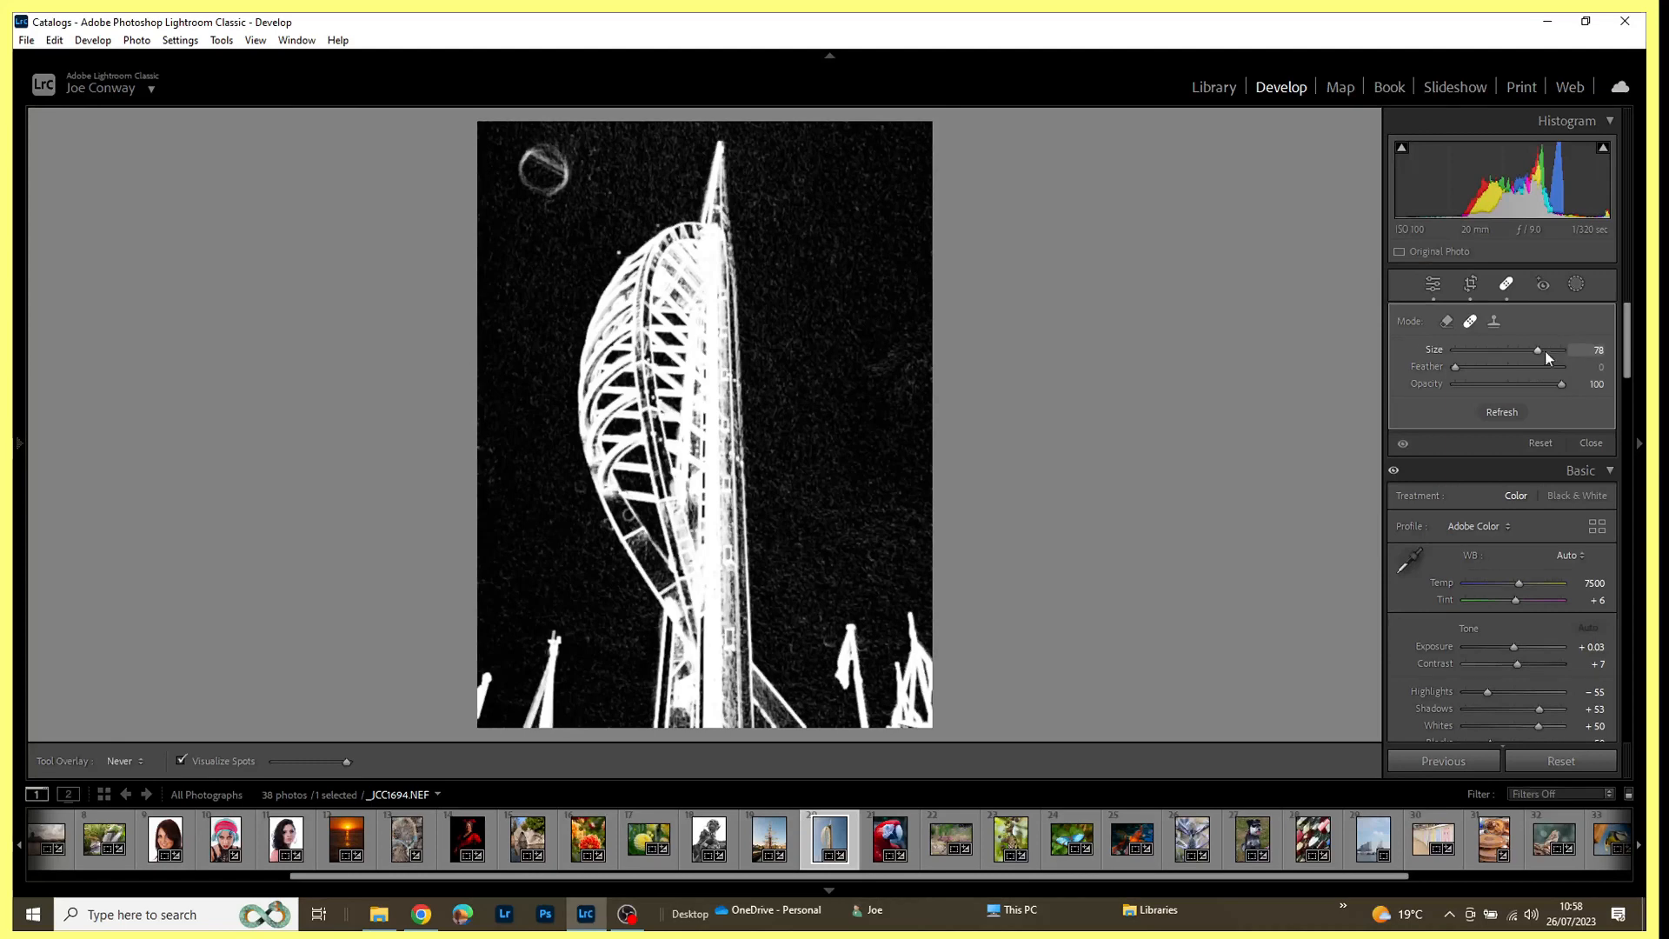
{"action": "left_click_drag", "start_coordinate": [1538, 352], "coordinate": [1547, 351]}
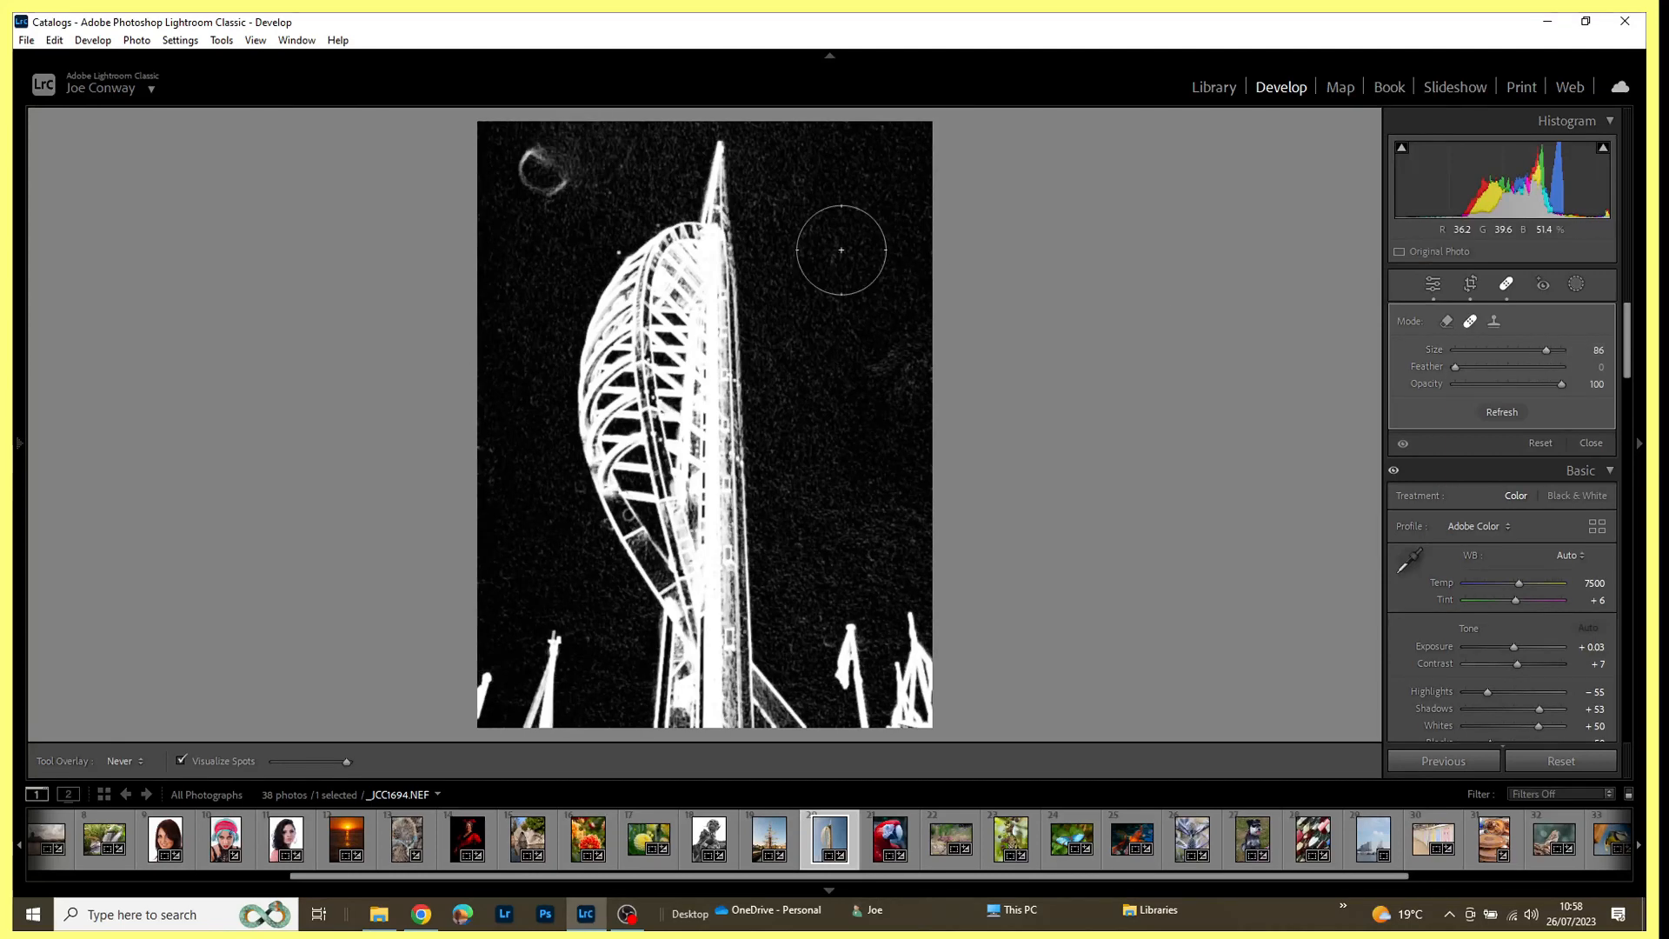
{"action": "left_click", "coordinate": [548, 180]}
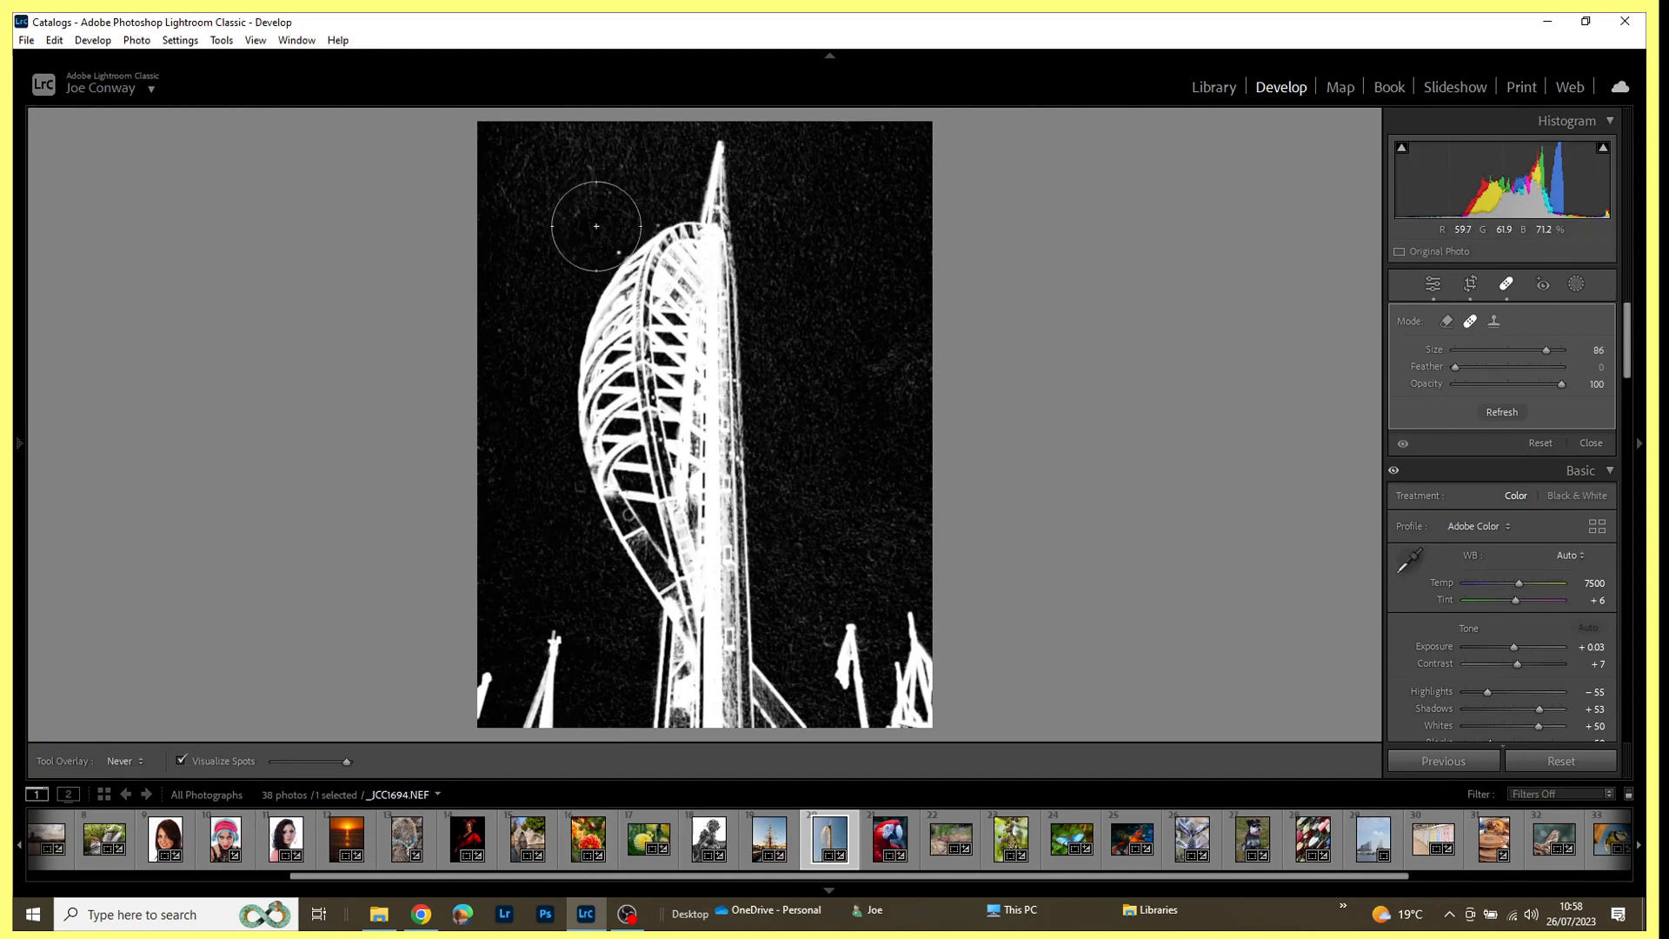
Step: Check the healed sky with Visualize Spots off and on again, and reduce the Heal size to 57
{"action": "left_click", "coordinate": [180, 757]}
{"action": "left_click", "coordinate": [179, 756]}
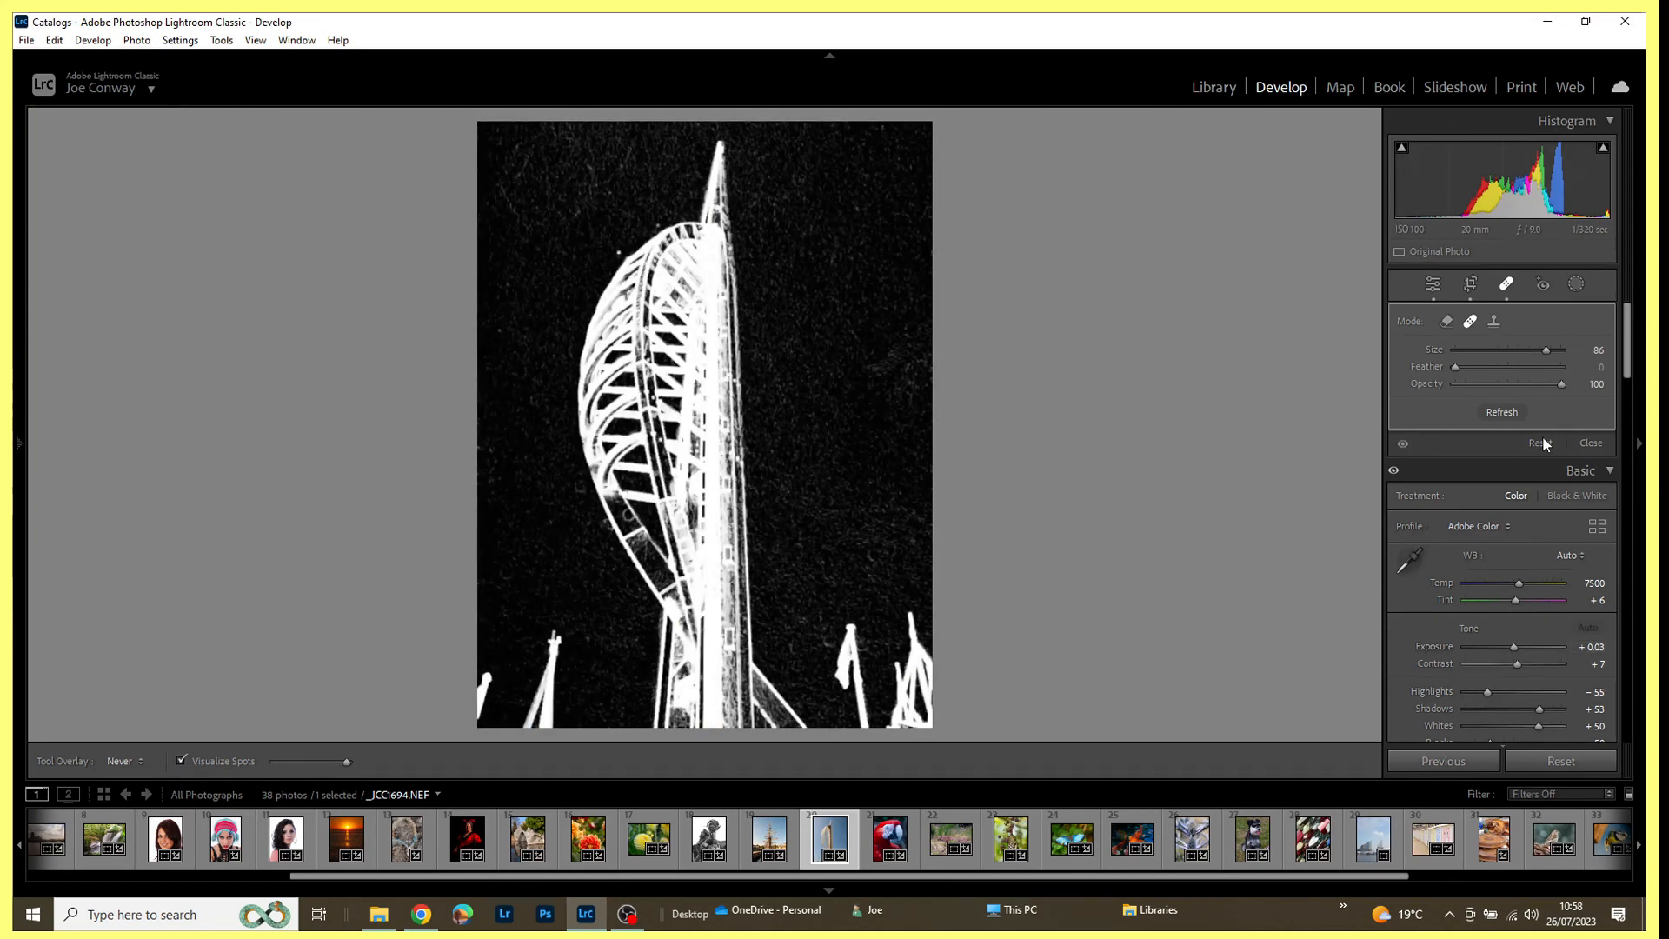
{"action": "left_click_drag", "start_coordinate": [1547, 350], "coordinate": [1530, 353]}
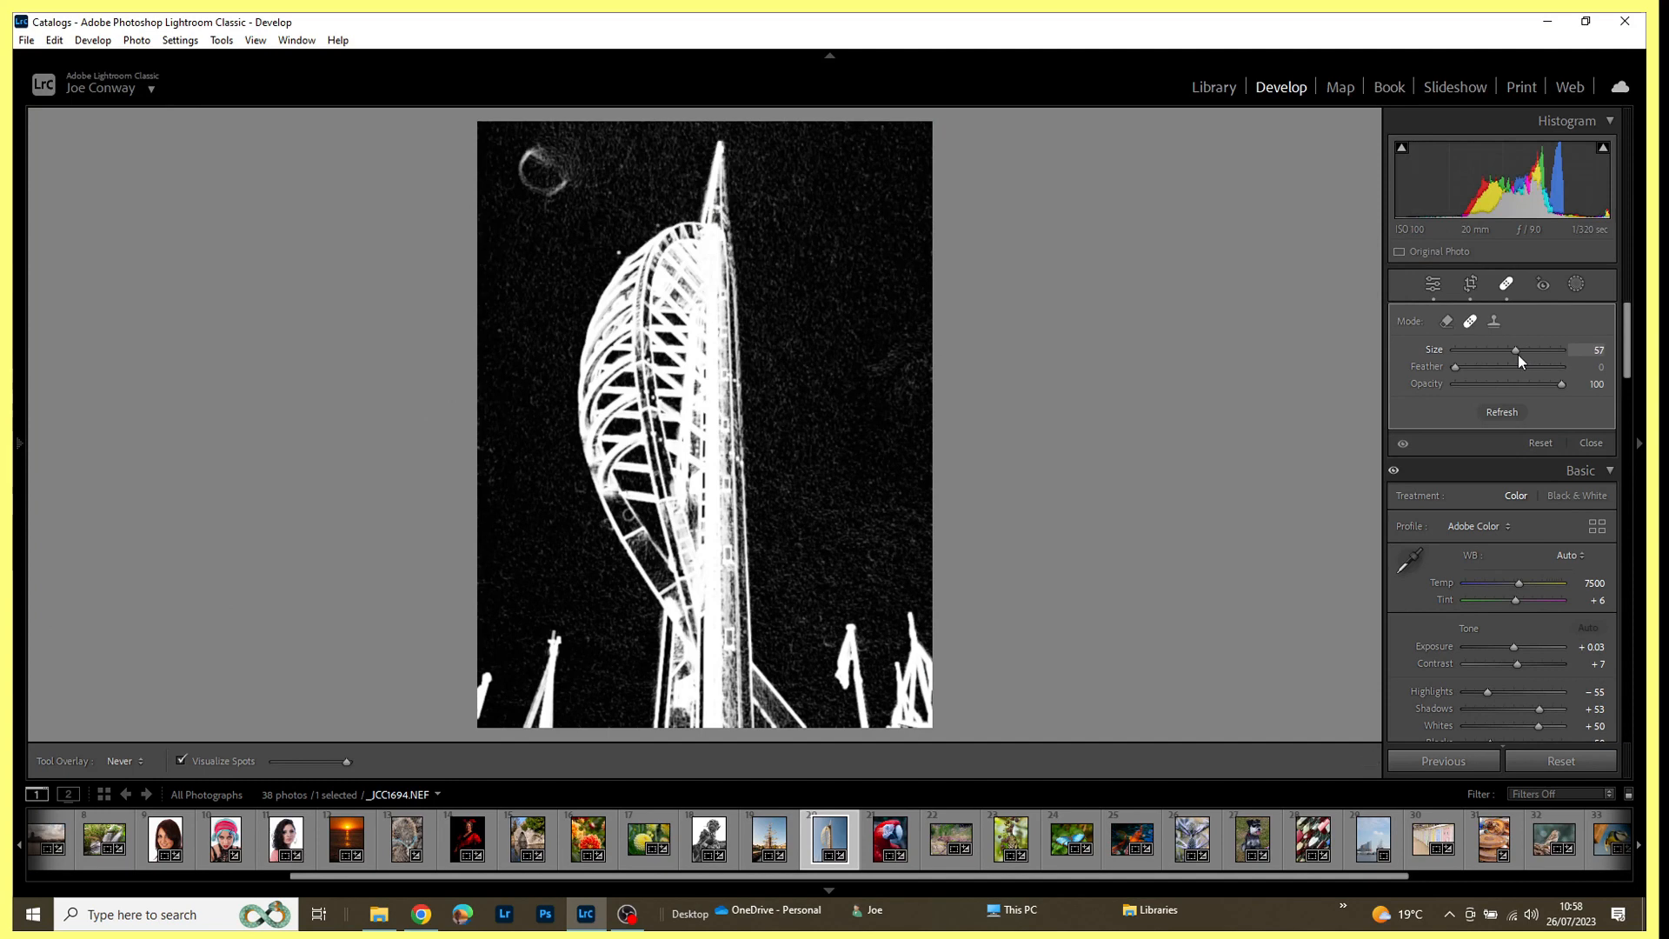